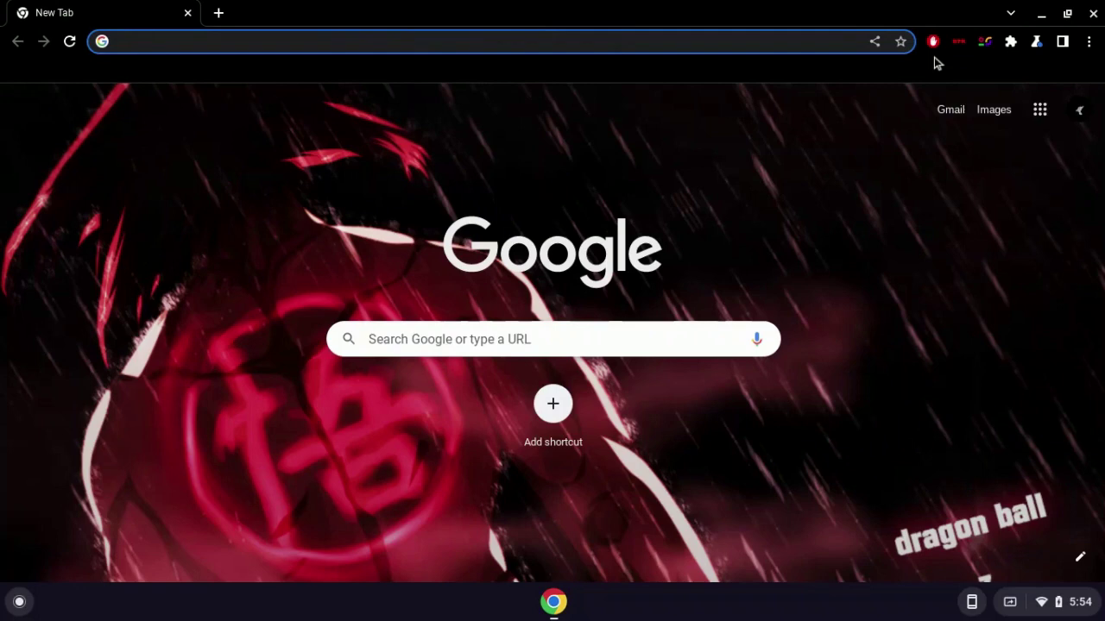
Go to discord.com and sign in with the autofilled login details.
type("d")
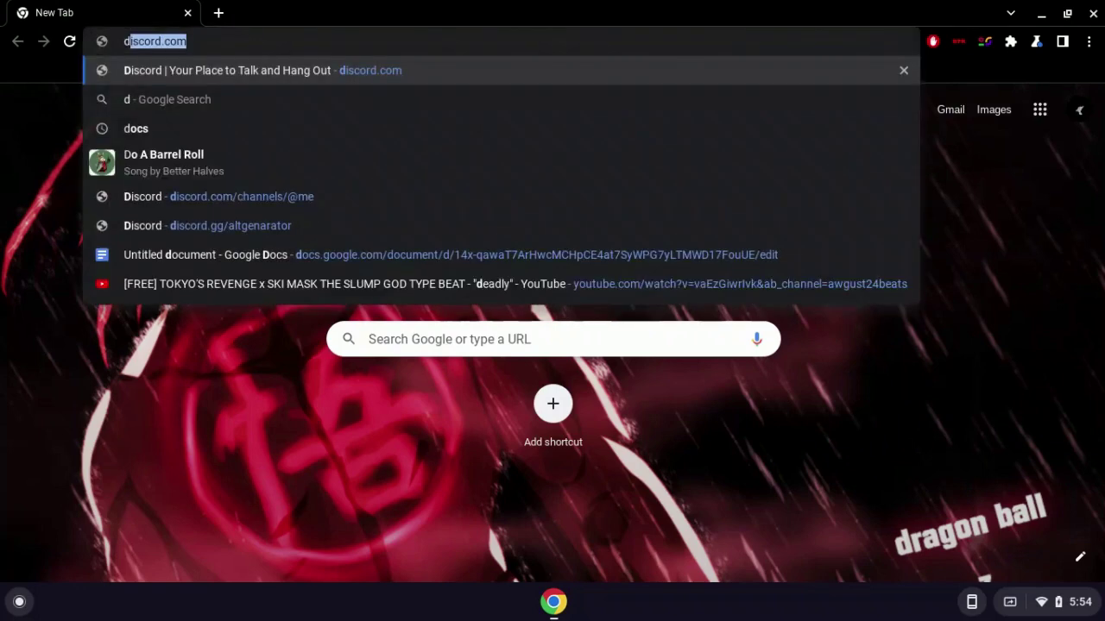
key("Return")
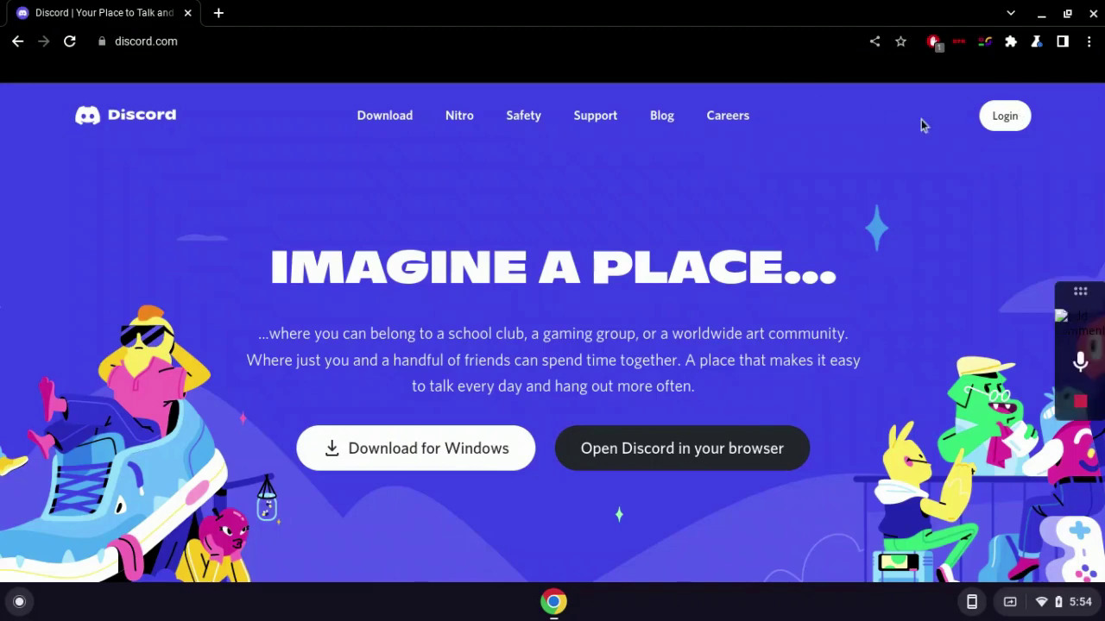
left_click(1016, 122)
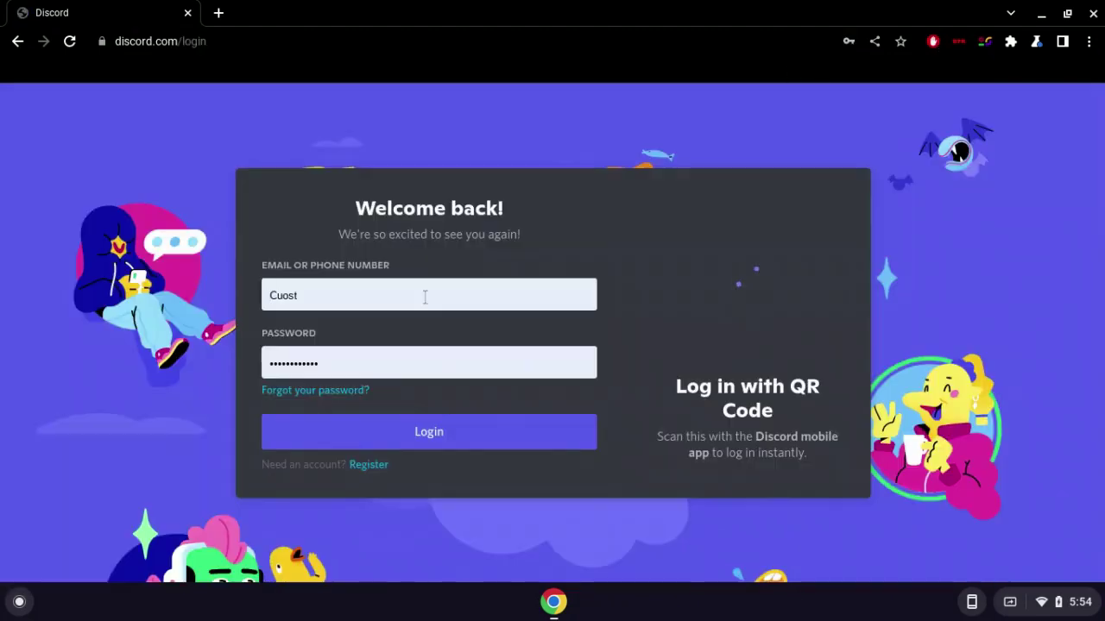
key("Return")
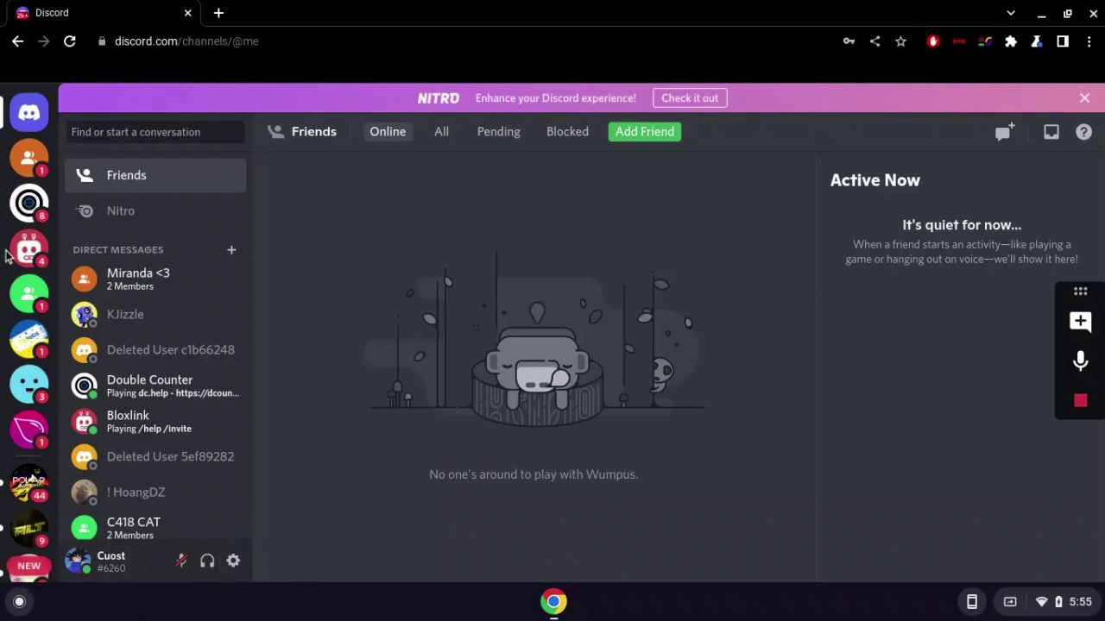
Open the 12ntitled server's #memes channel and browse its message history.
scroll(9, 252, "down", 2)
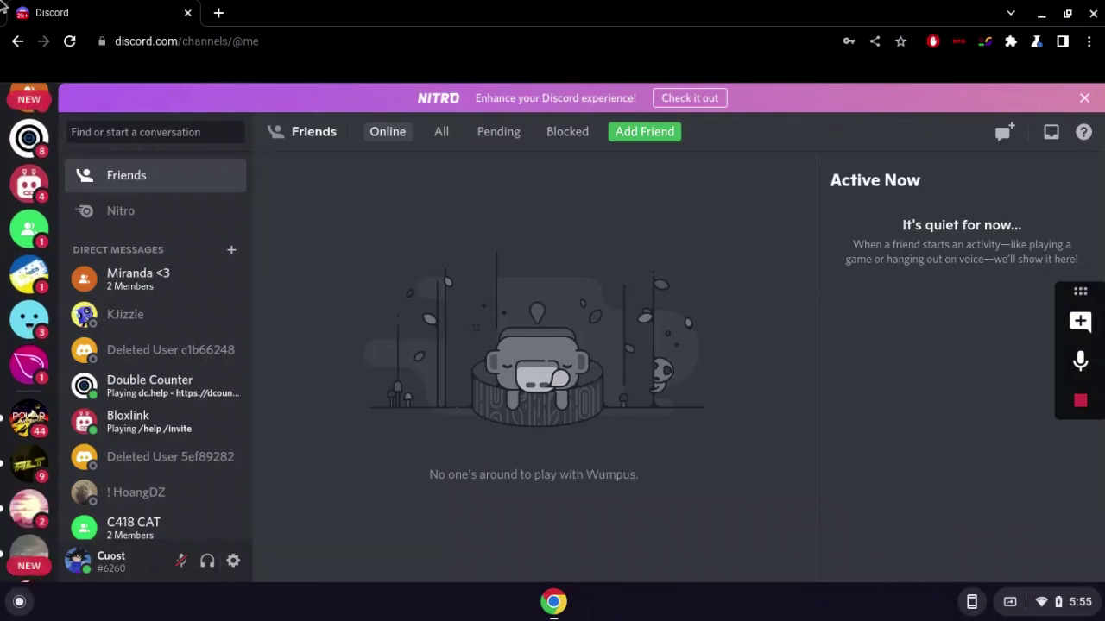
scroll(17, 250, "down", 5)
left_click(26, 324)
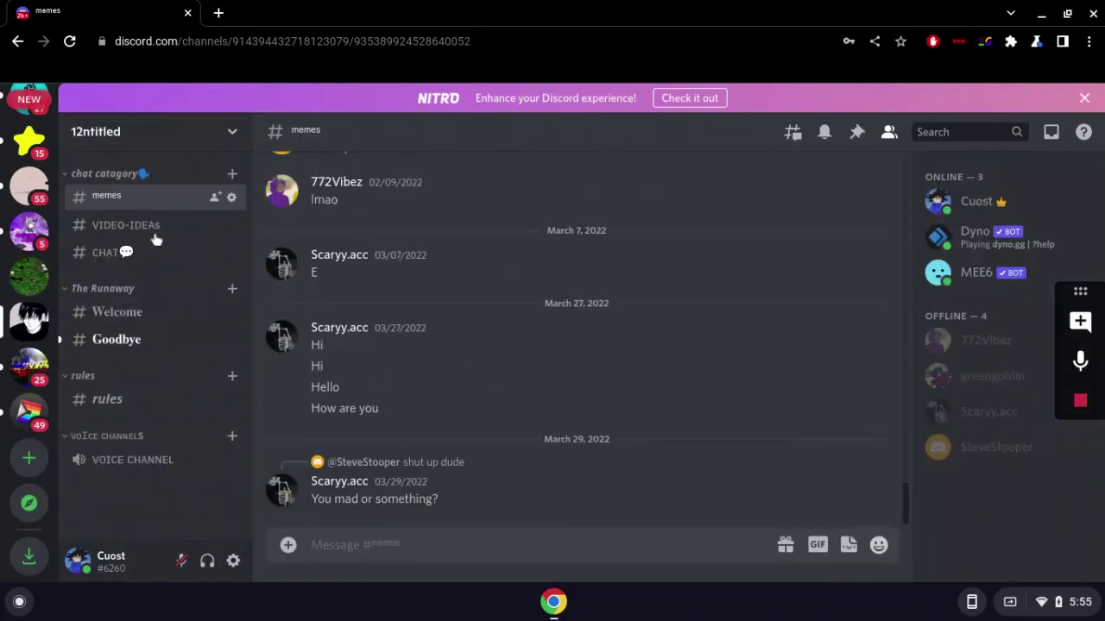
scroll(9, 270, "down", 10)
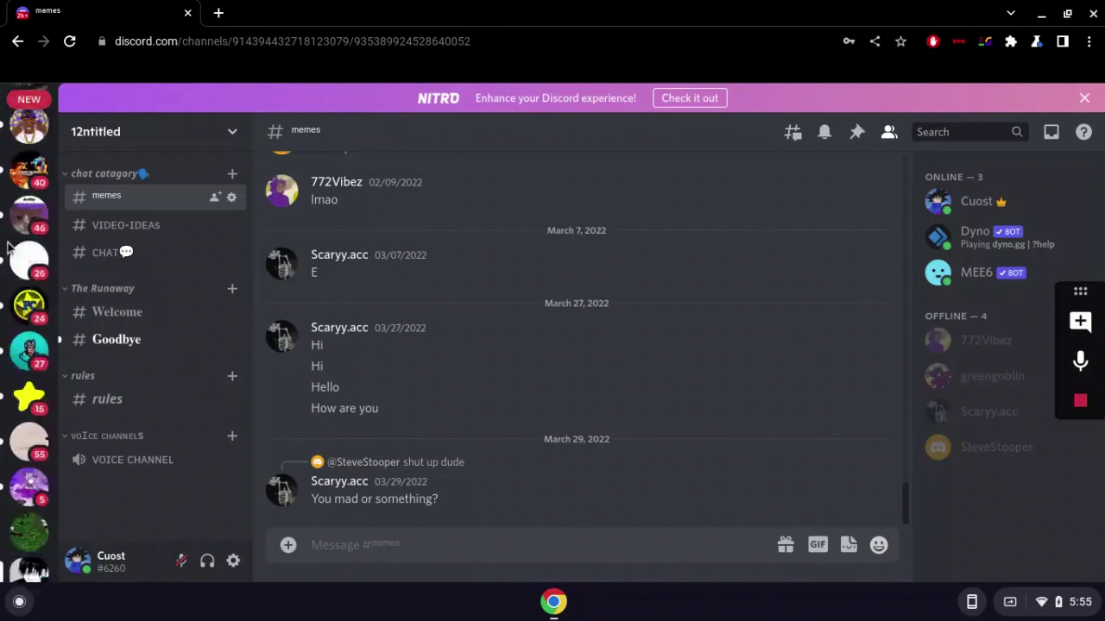
scroll(3, 228, "up", 10)
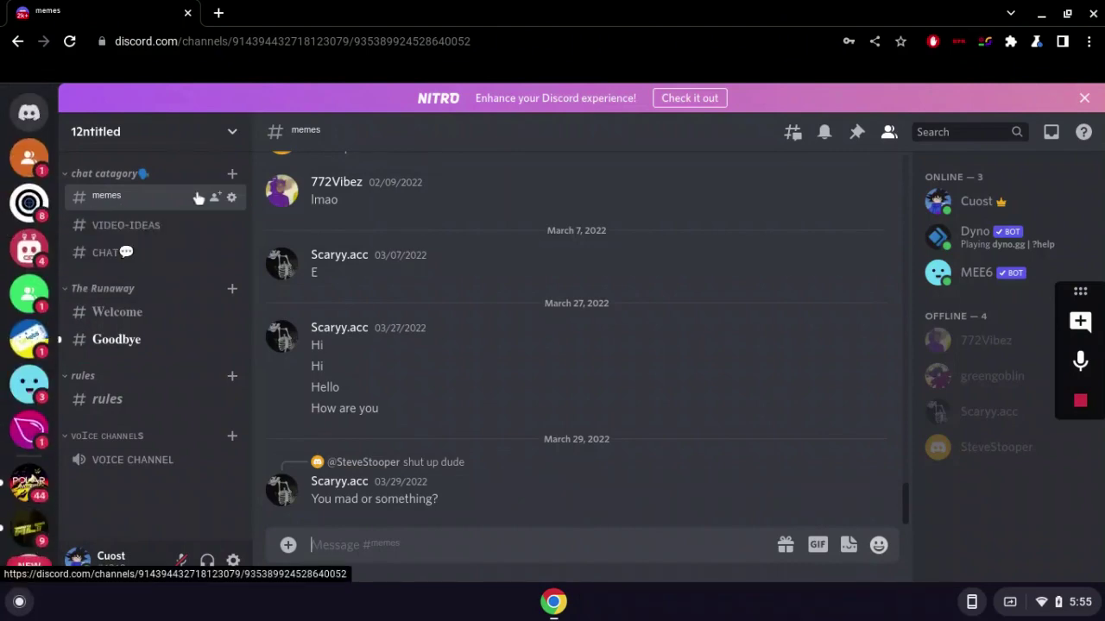
Use the Ctrl+K search for 'arceus x' to reach the Arceus X | Nimbased and Driftveiled server's #Software-Announcements channel.
key("ctrl+k")
type("are")
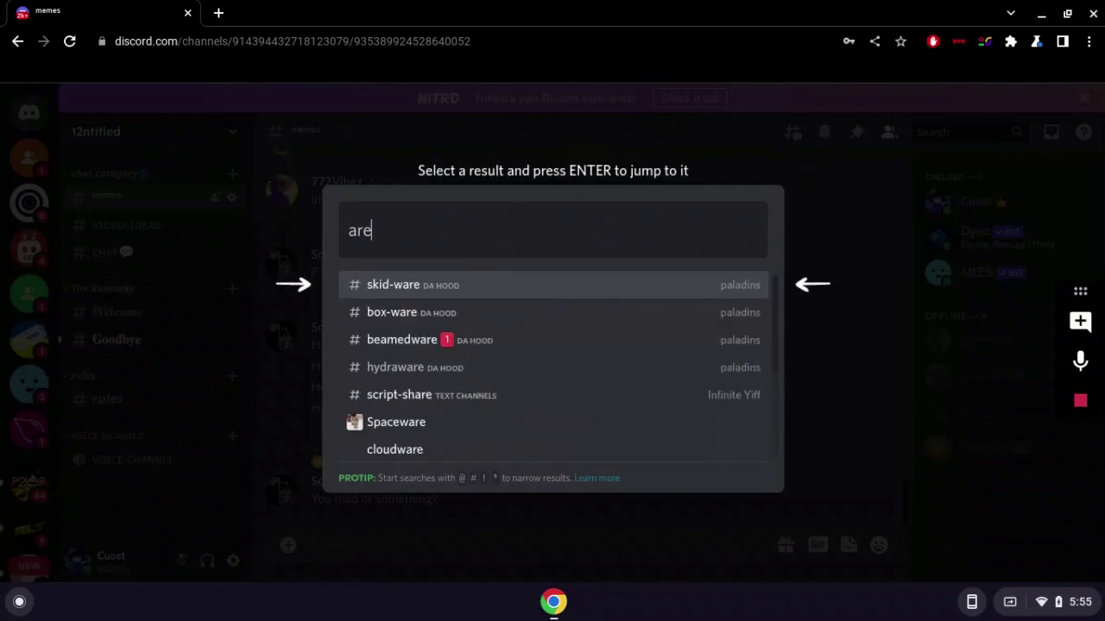
key("BackSpace")
type("ceus ")
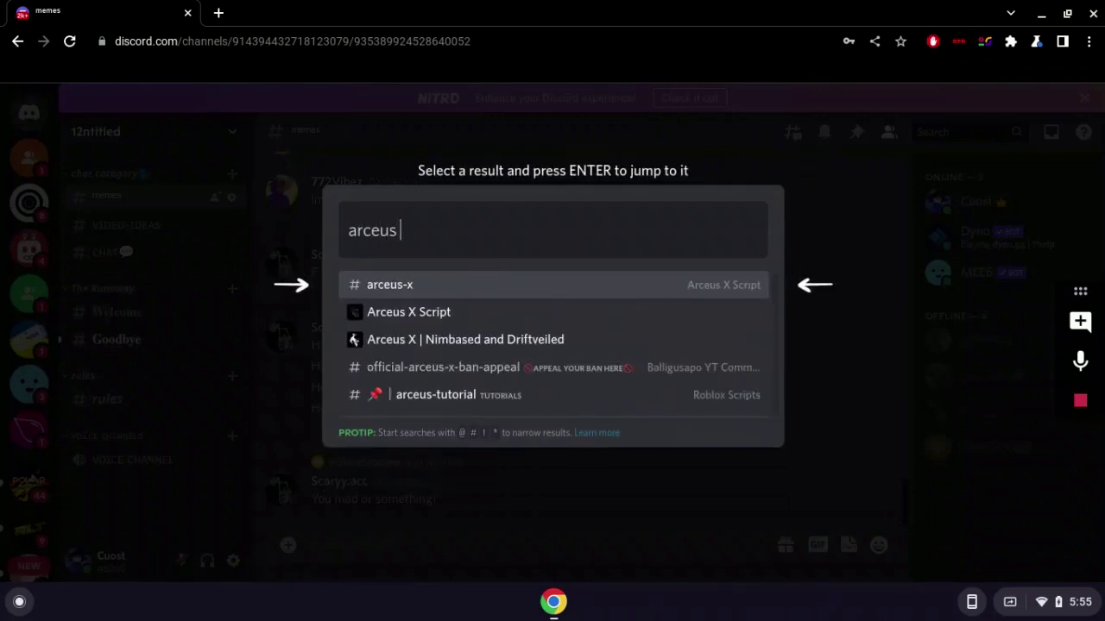
type("x")
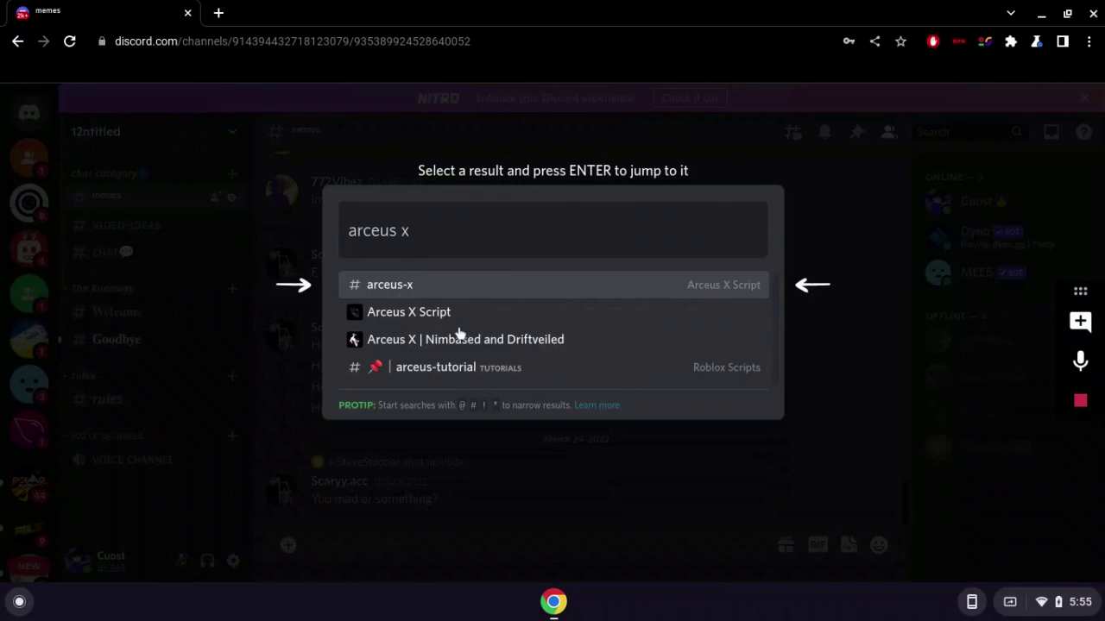
left_click(562, 337)
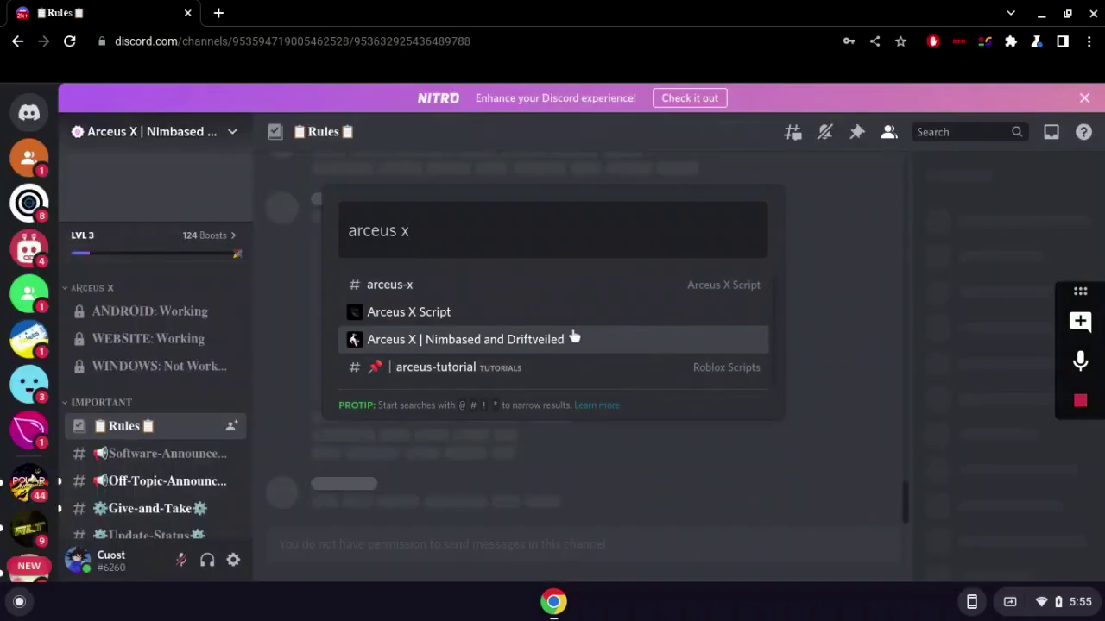
left_click(572, 337)
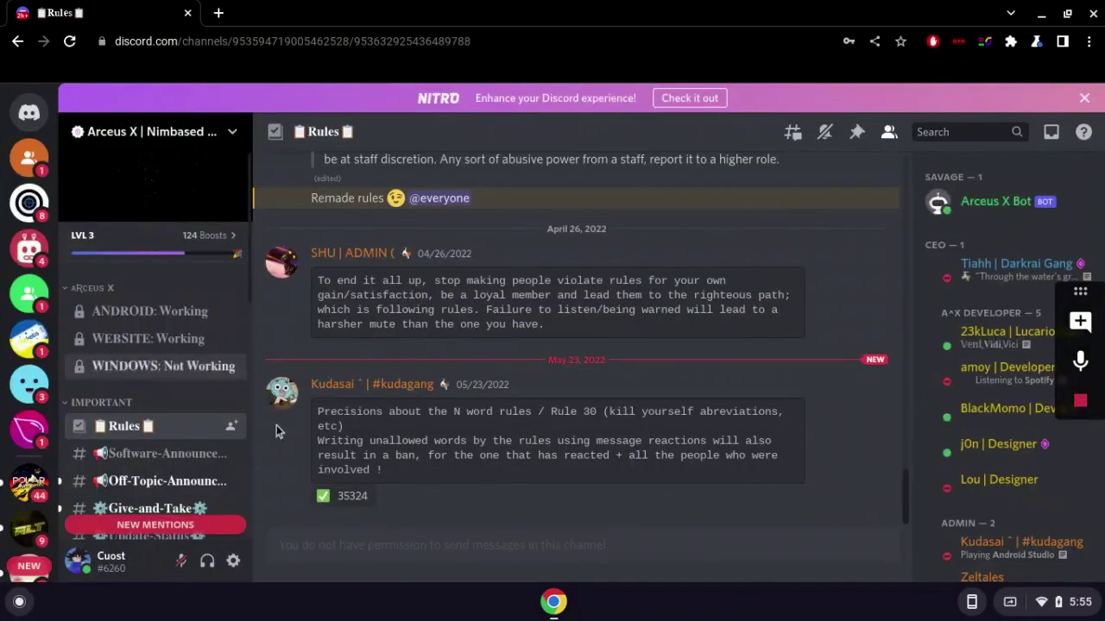
scroll(173, 423, "down", 2)
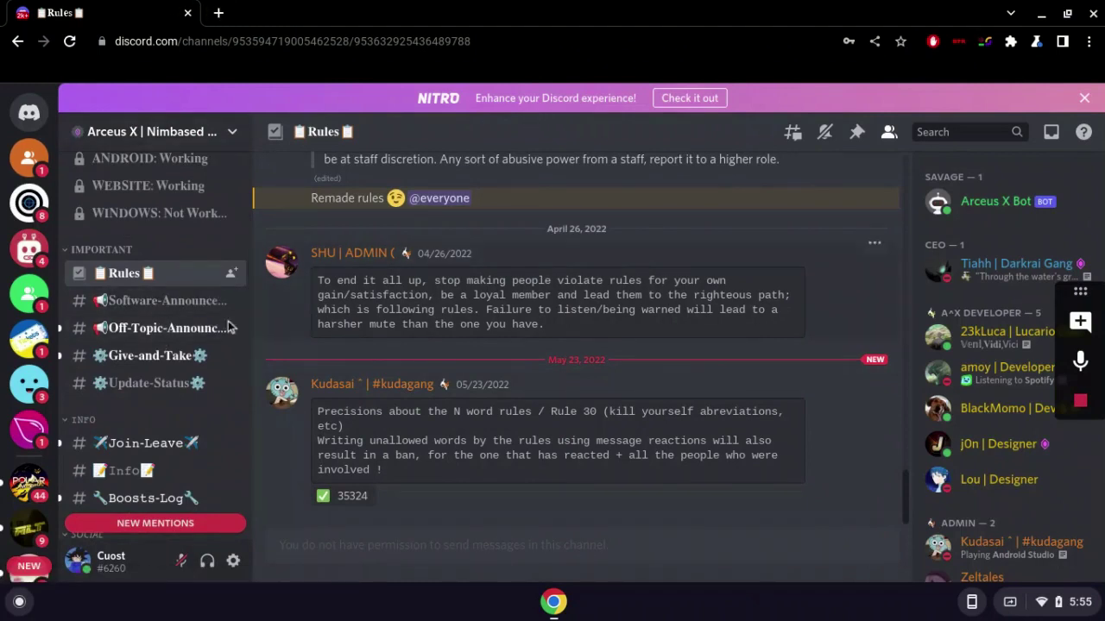
left_click(164, 302)
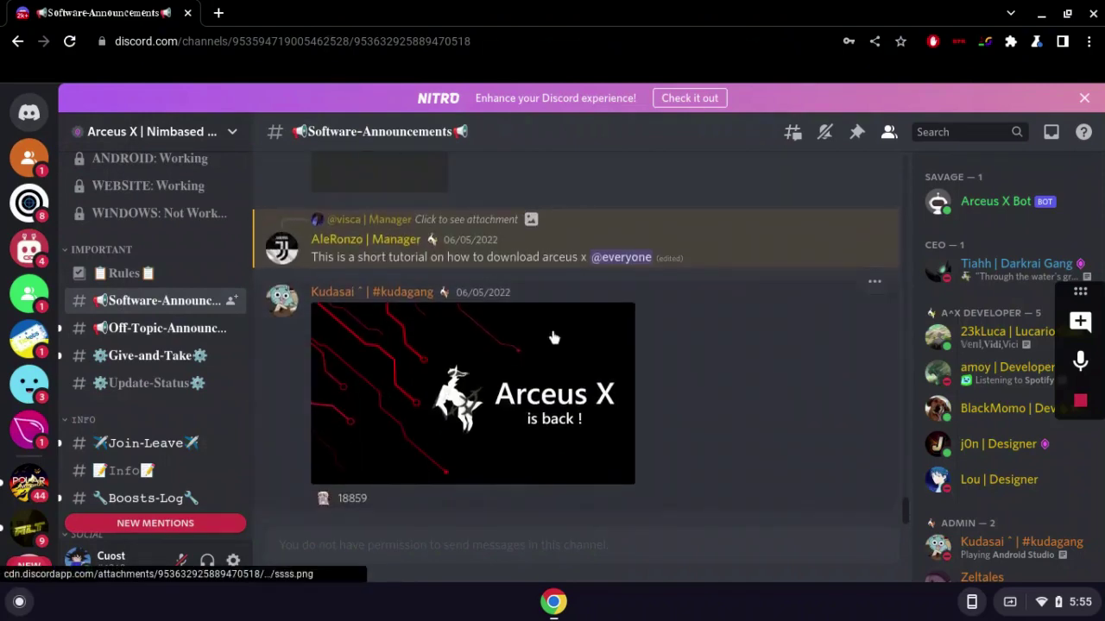
Scroll the Software-Announcements posts to find the Arceus X website link for spdmteam.com.
scroll(470, 282, "up", 5)
scroll(470, 287, "up", 1)
scroll(725, 425, "down", 1)
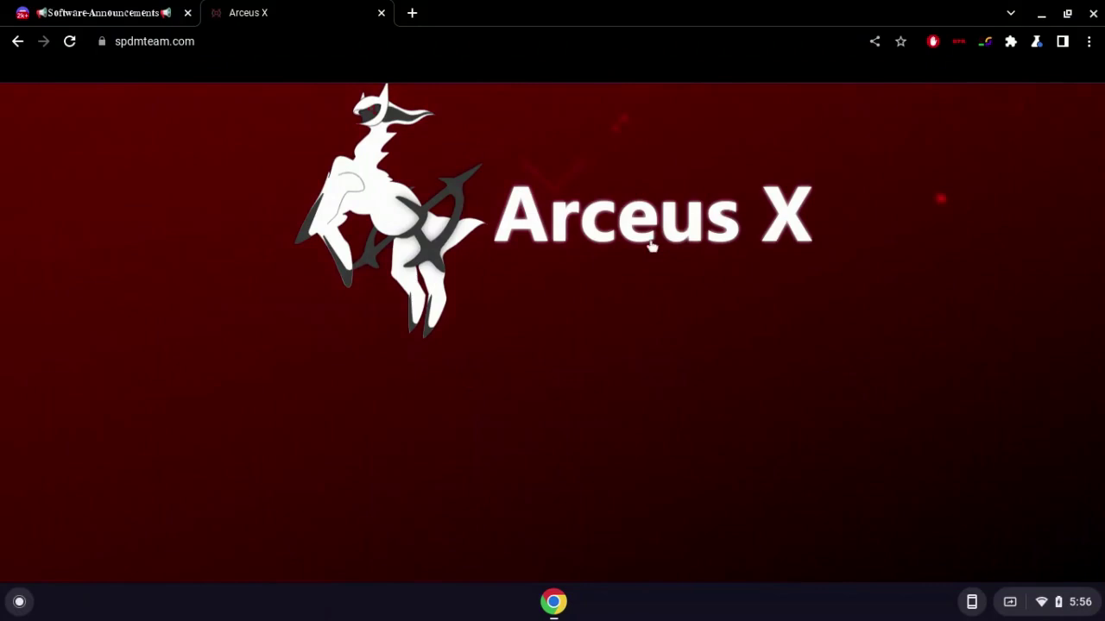
Reload spdmteam.com and use the red Download button to reach the Arceus X Linkvertise page.
left_click(586, 173)
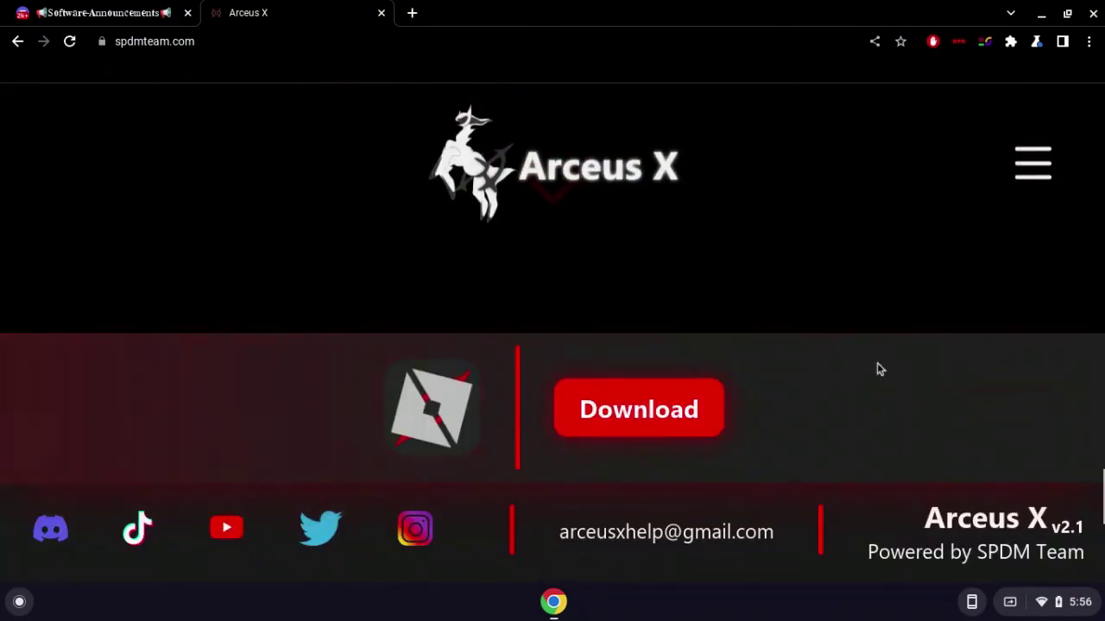
left_click(678, 431)
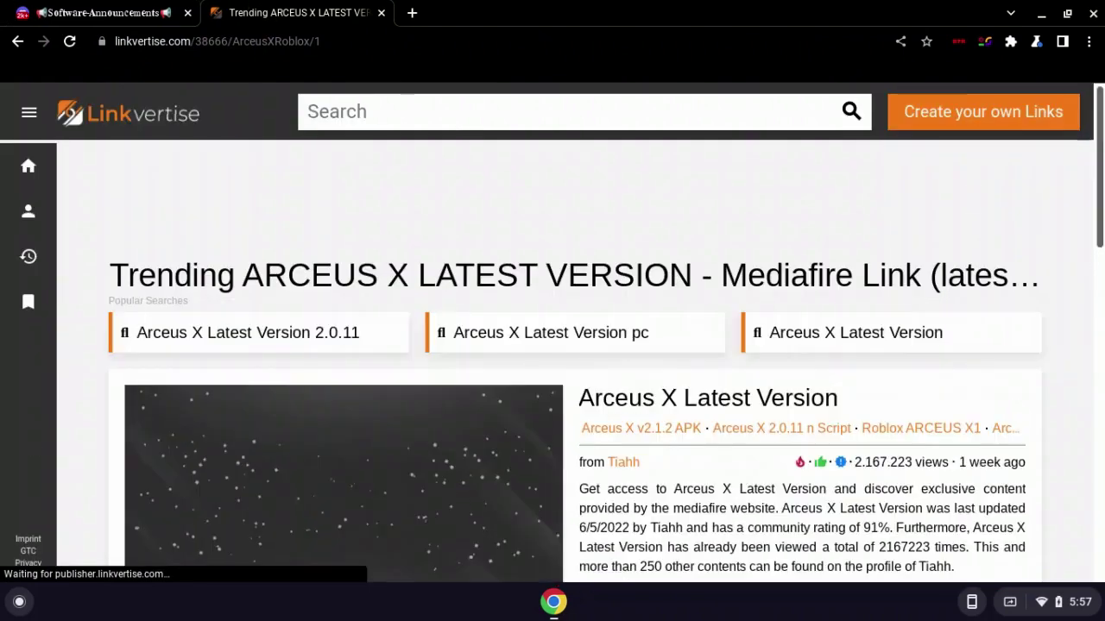
scroll(826, 432, "down", 4)
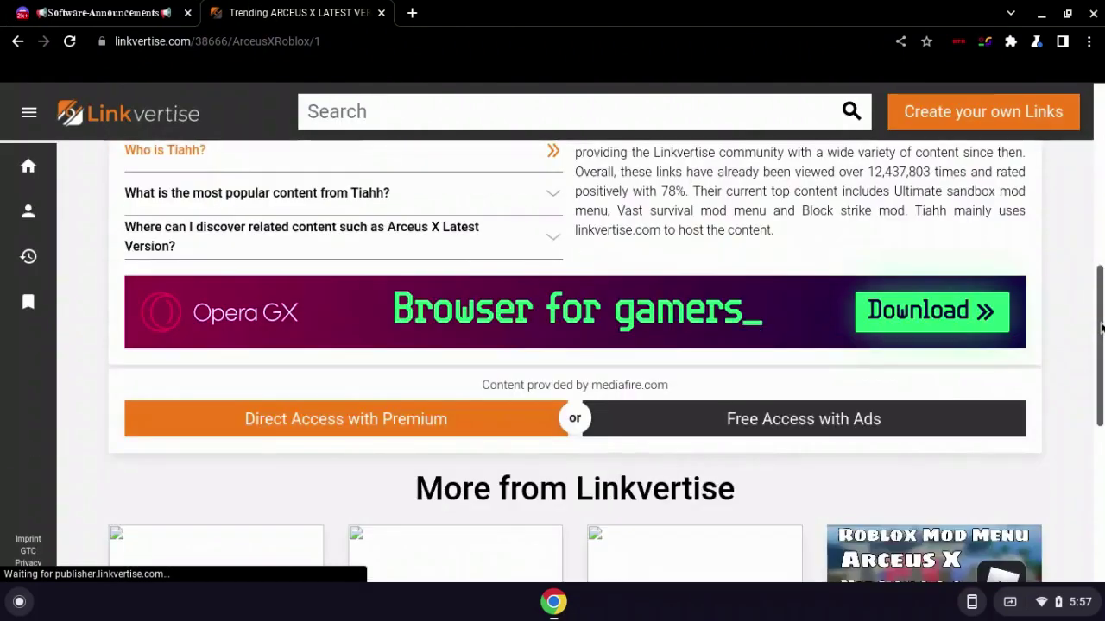
On Linkvertise, choose Free Access with Ads and continue to Arceus X Latest Version.
left_click(826, 431)
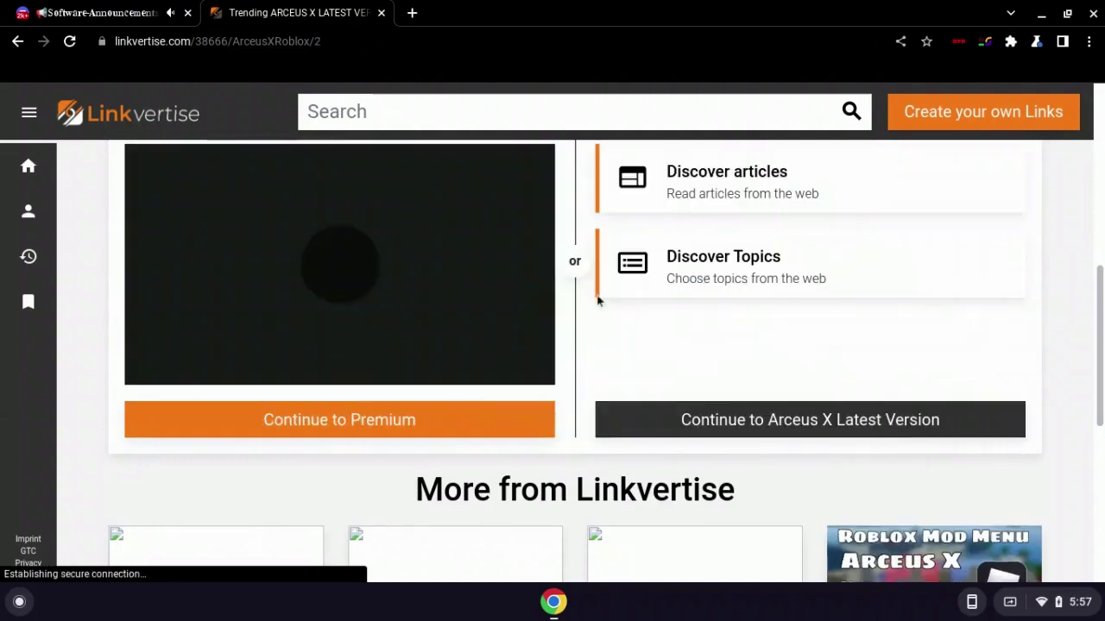
left_click(922, 194)
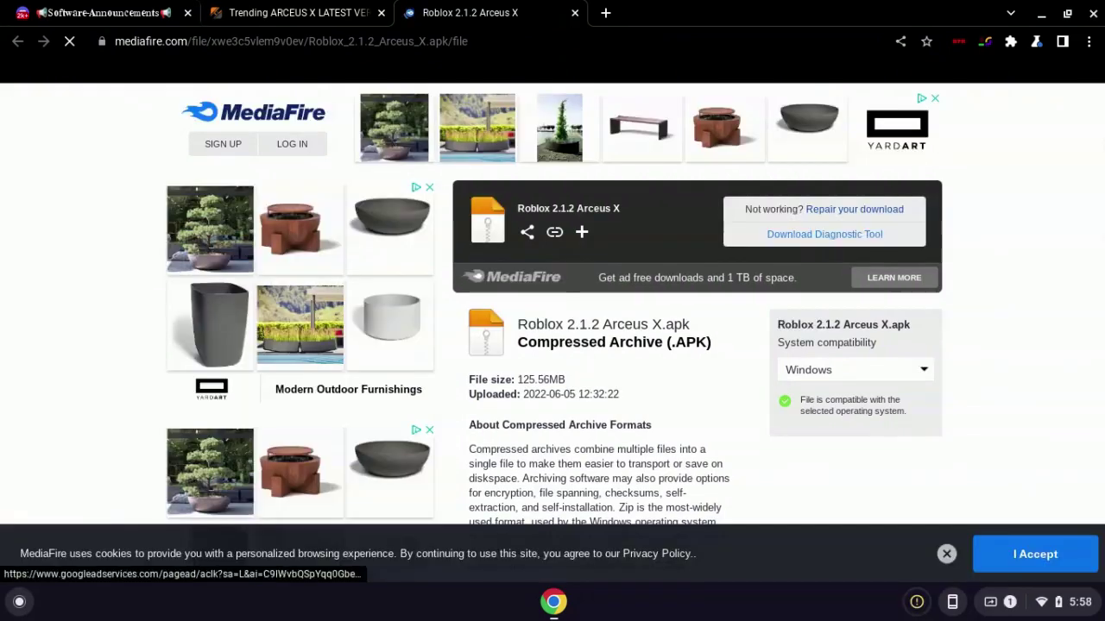
Confirm the Roblox 2.1.2 Arceus X.apk download from the notifications and dismiss the completion notice.
key("alt+shift+n")
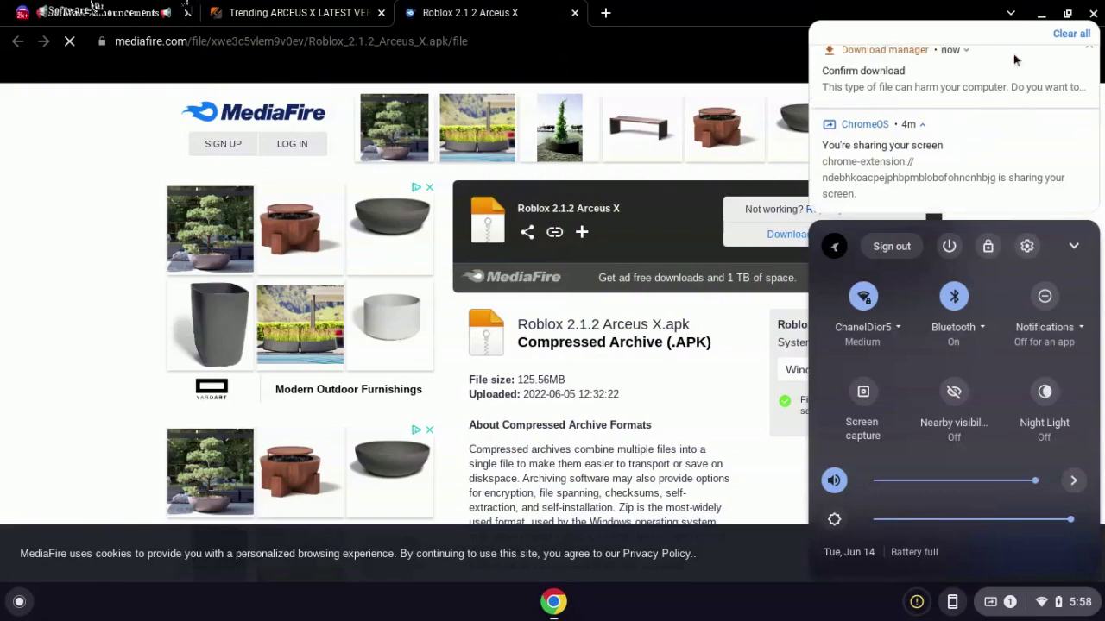
left_click_drag(916, 110, 203, 187)
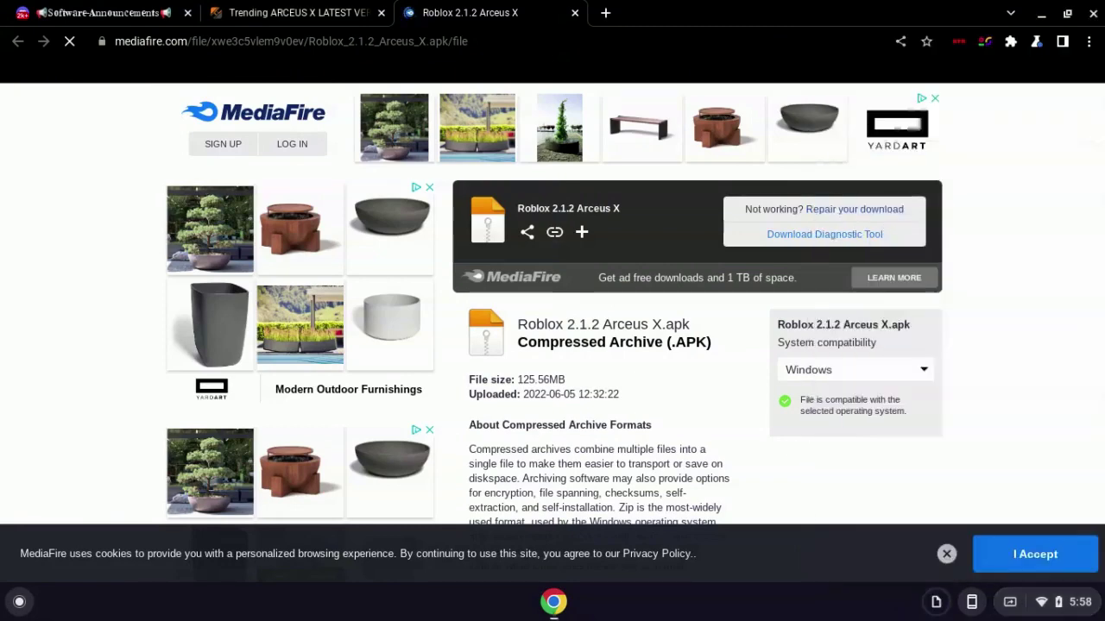
left_click(1070, 602)
left_click(691, 595)
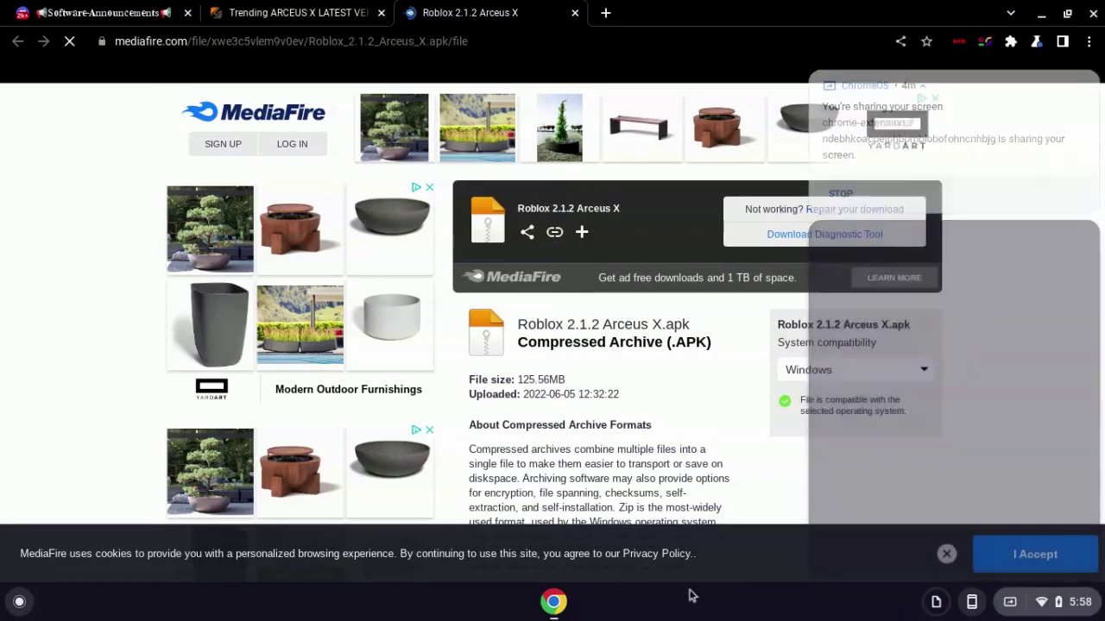
left_click(19, 602)
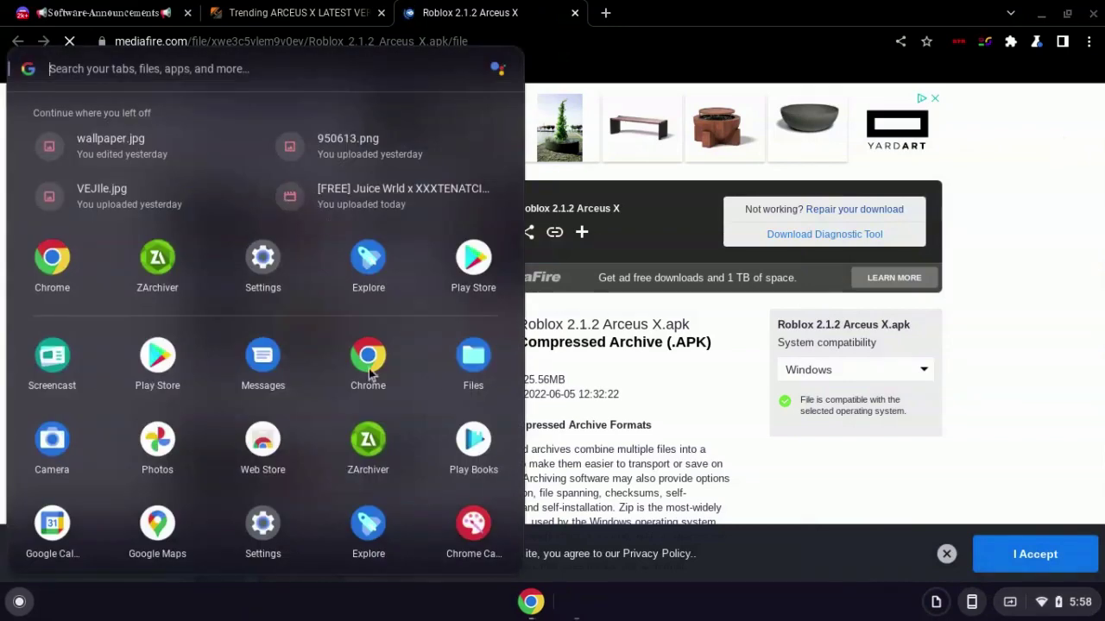
left_click(1068, 234)
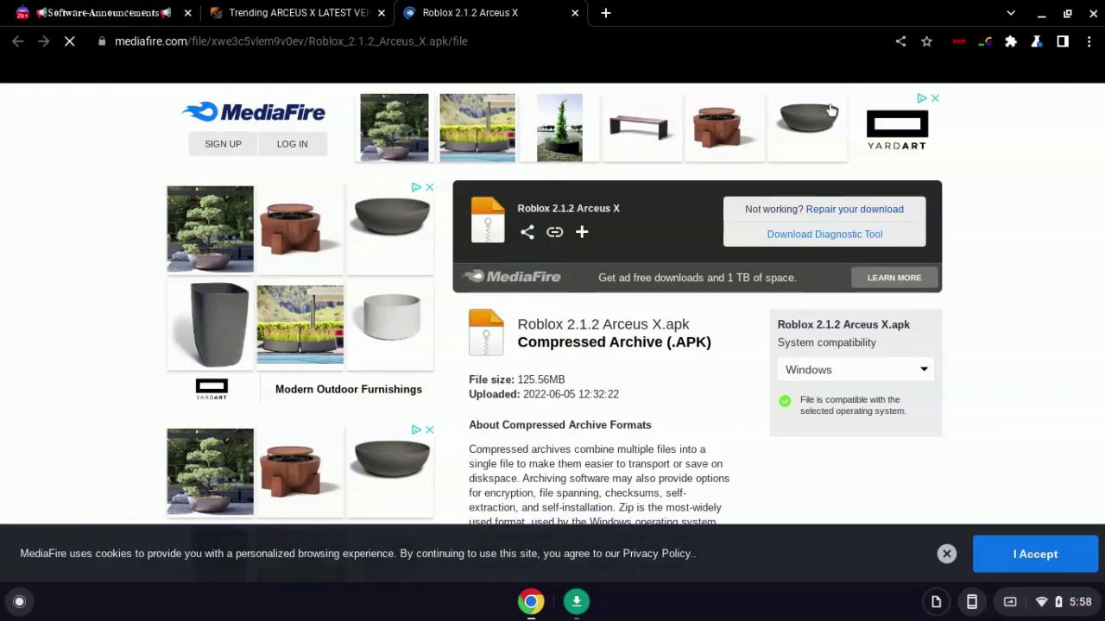
Install the Roblox APK through the Package Installer, finish with DONE, and close Chrome.
left_click(1070, 601)
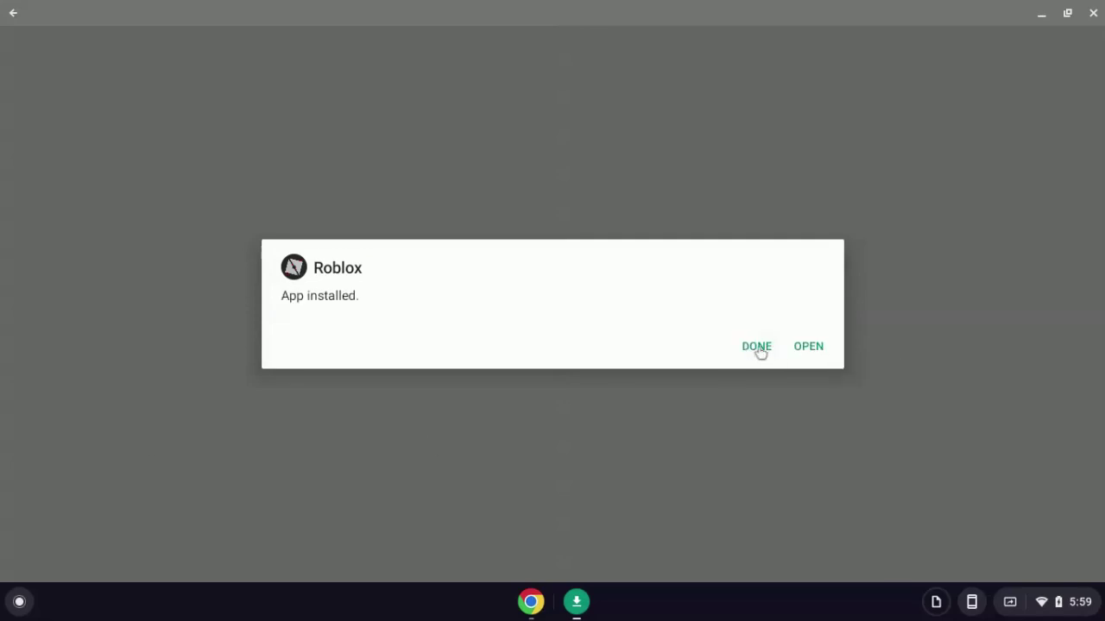
left_click(760, 348)
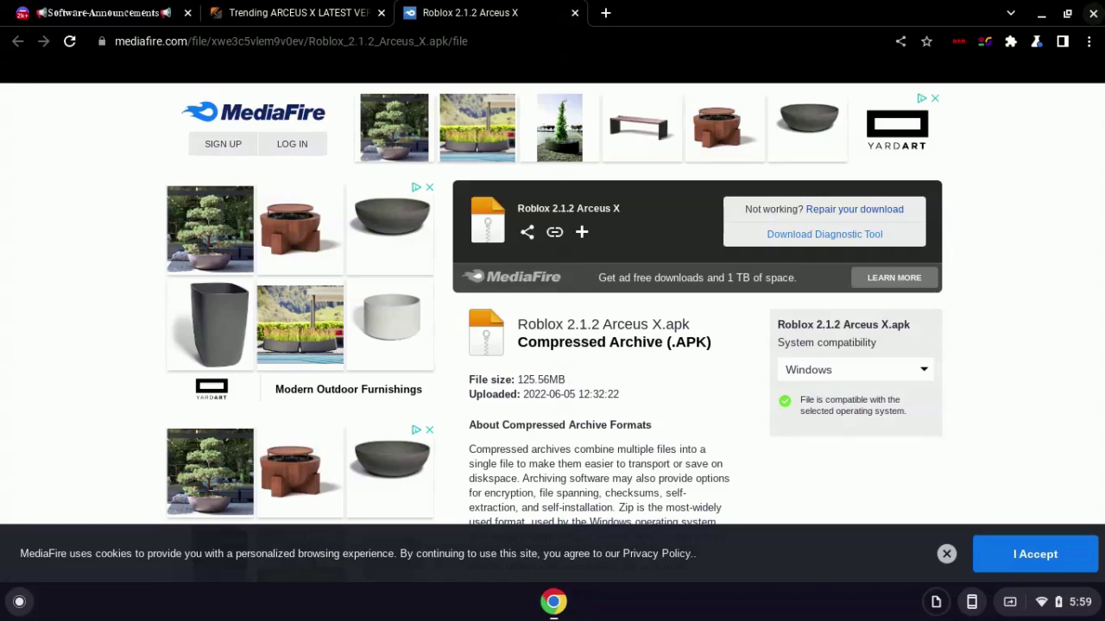
left_click(1092, 13)
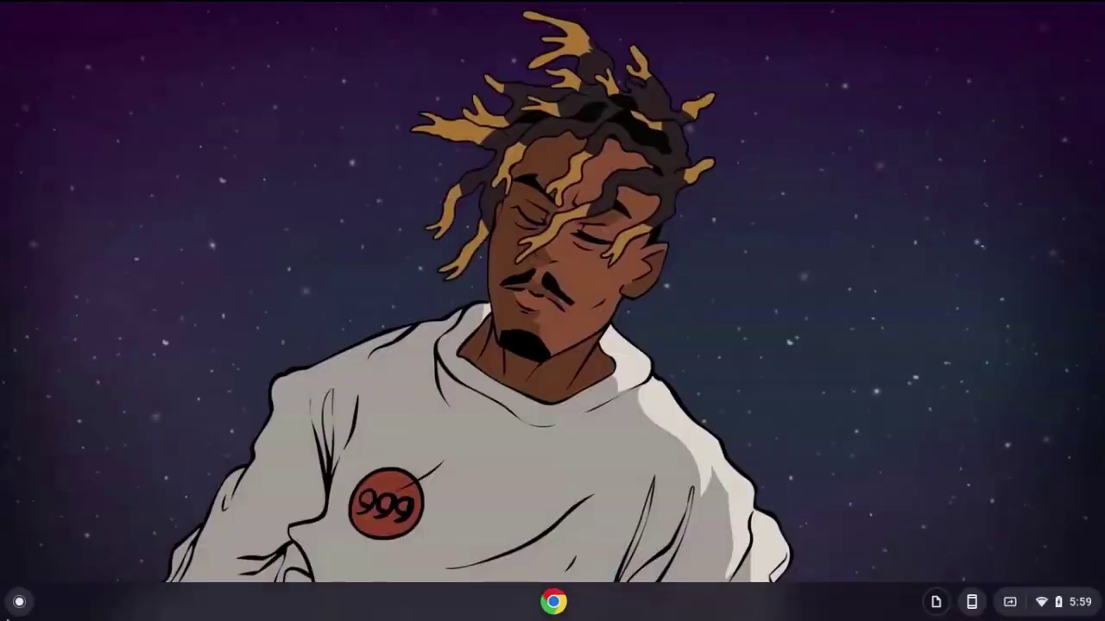
In Roblox's App info, turn notifications off, allow storage, and go to More settings and permissions.
key("super")
right_click(57, 271)
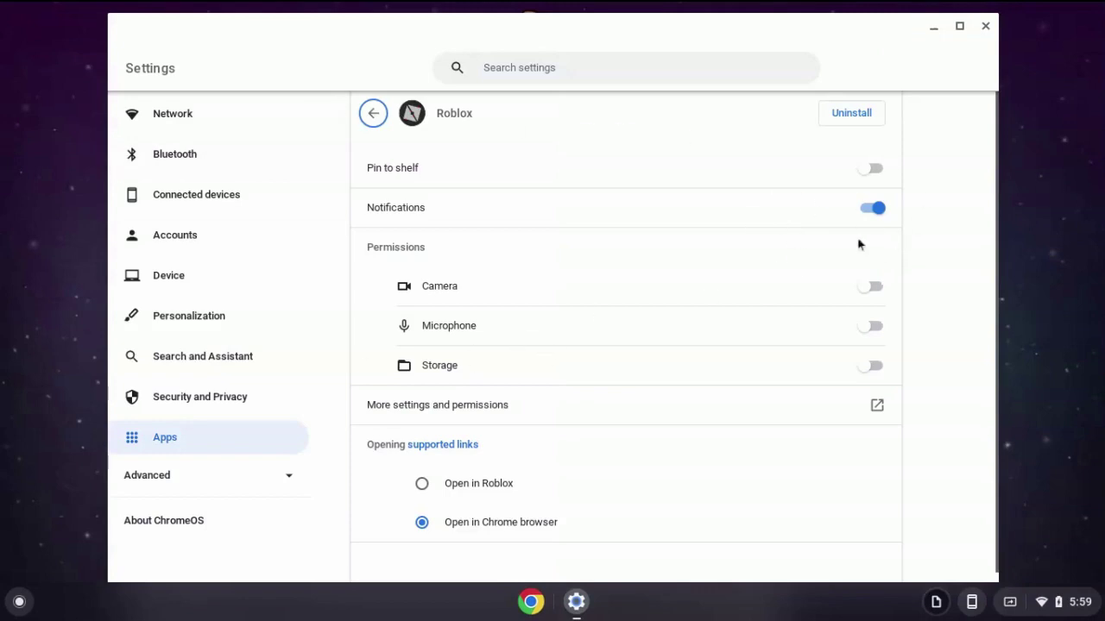
left_click(888, 209)
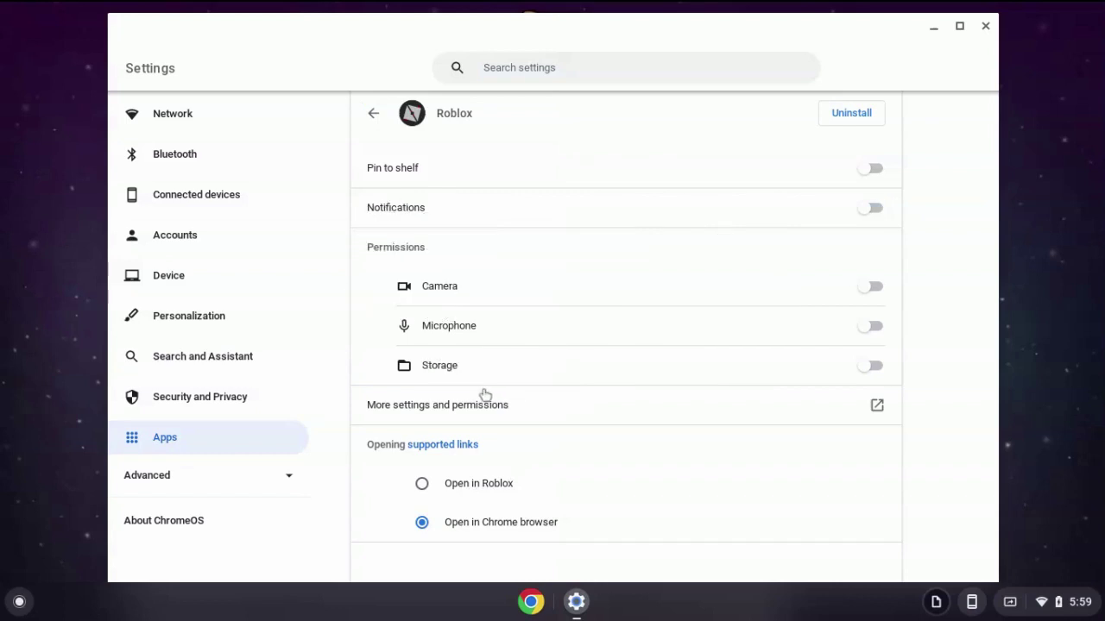
left_click(871, 366)
left_click(737, 412)
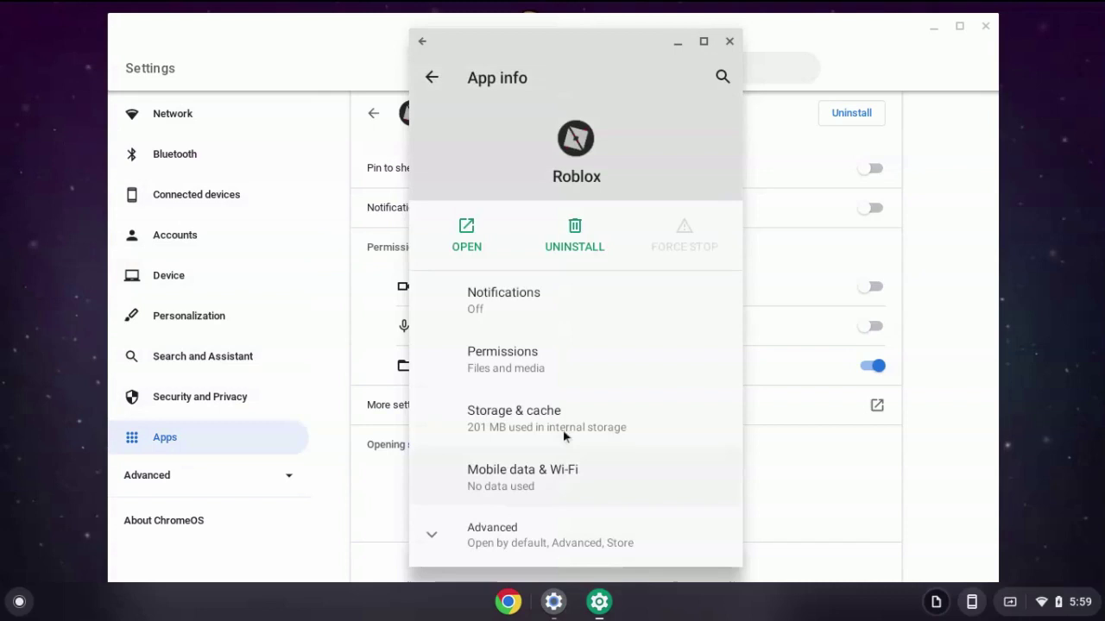
Turn off Roblox's Background data under Mobile data & Wi-Fi.
left_click(552, 484)
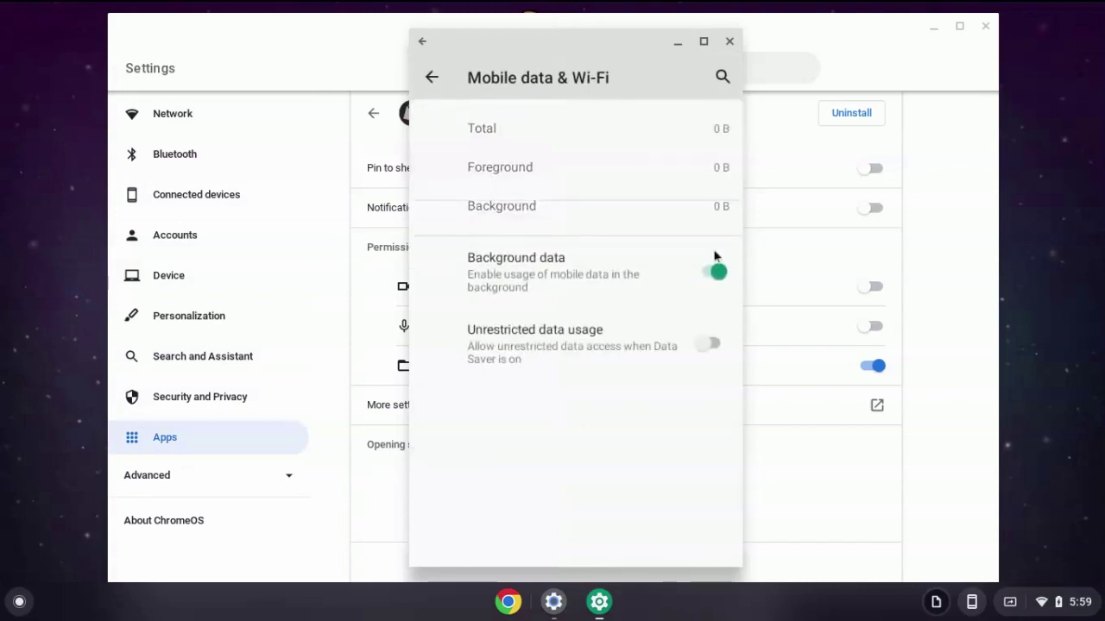
left_click(723, 383)
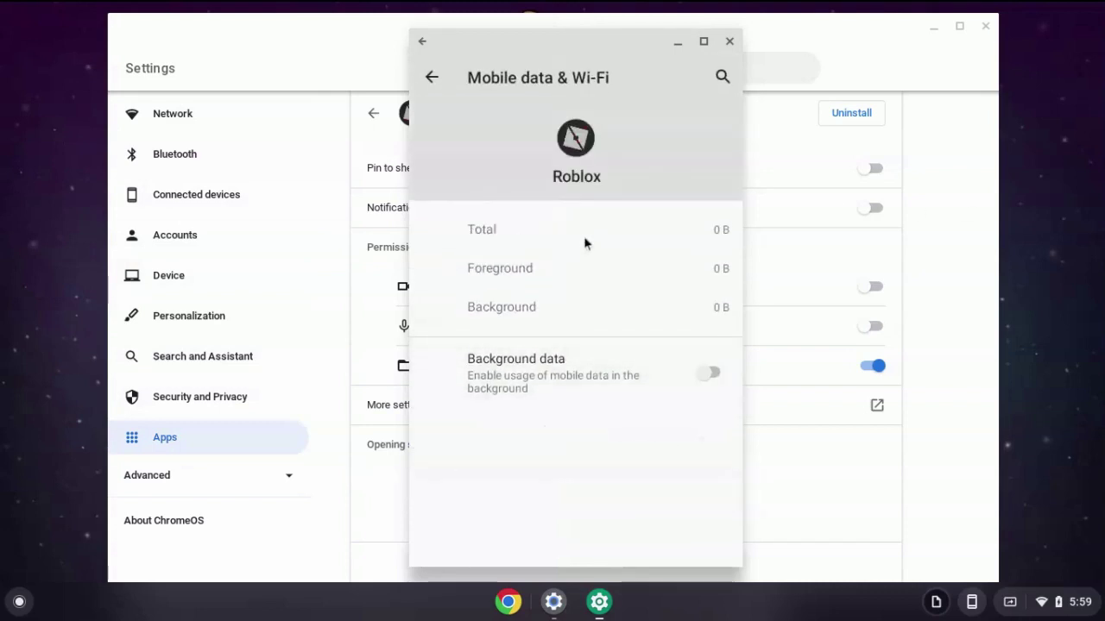
left_click(432, 77)
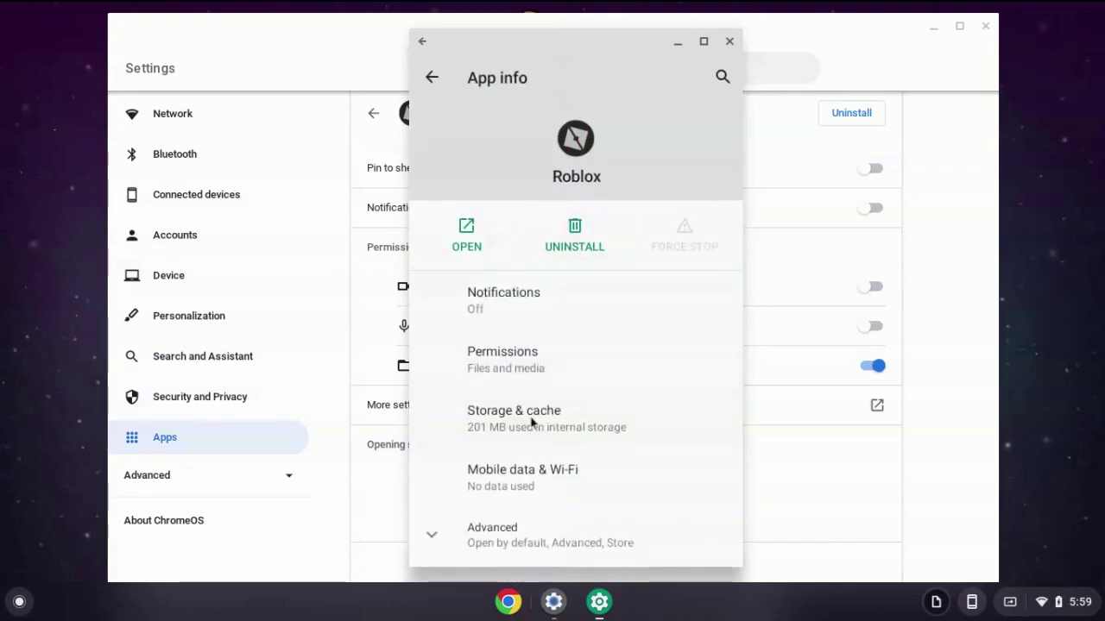
Clear Roblox's cache under Storage & cache, then close the Android app info window.
left_click(661, 394)
left_click(661, 243)
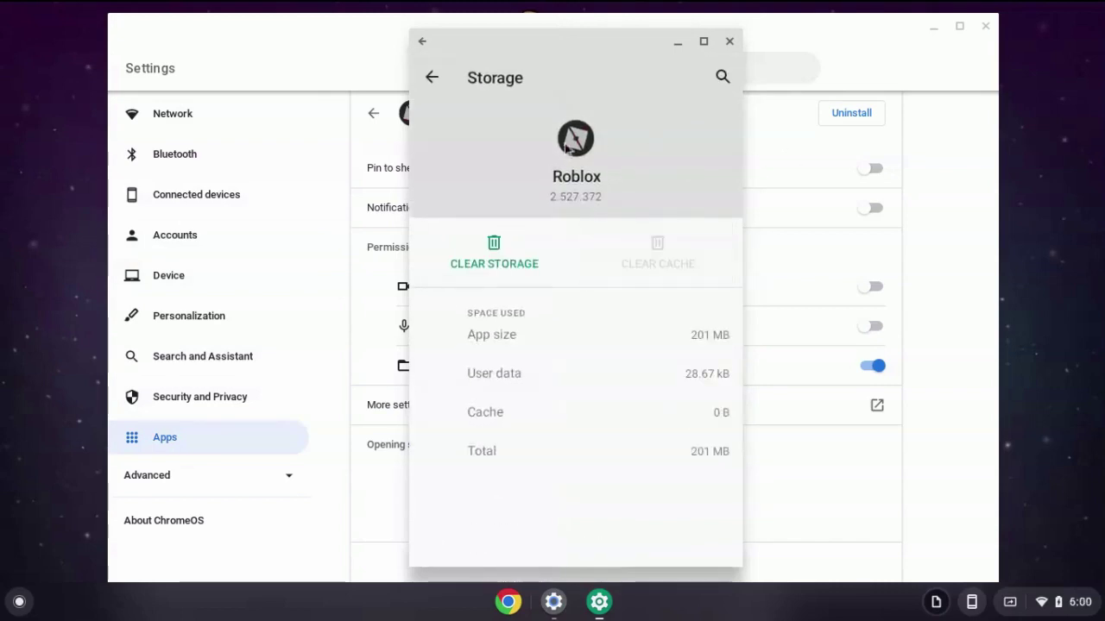
left_click(429, 77)
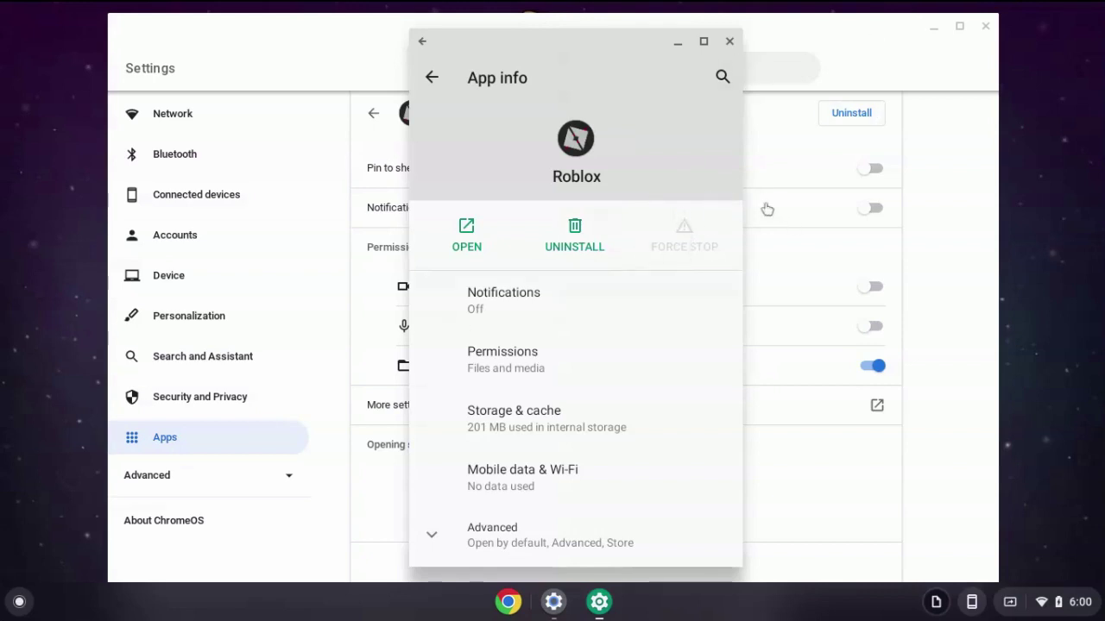
left_click(732, 41)
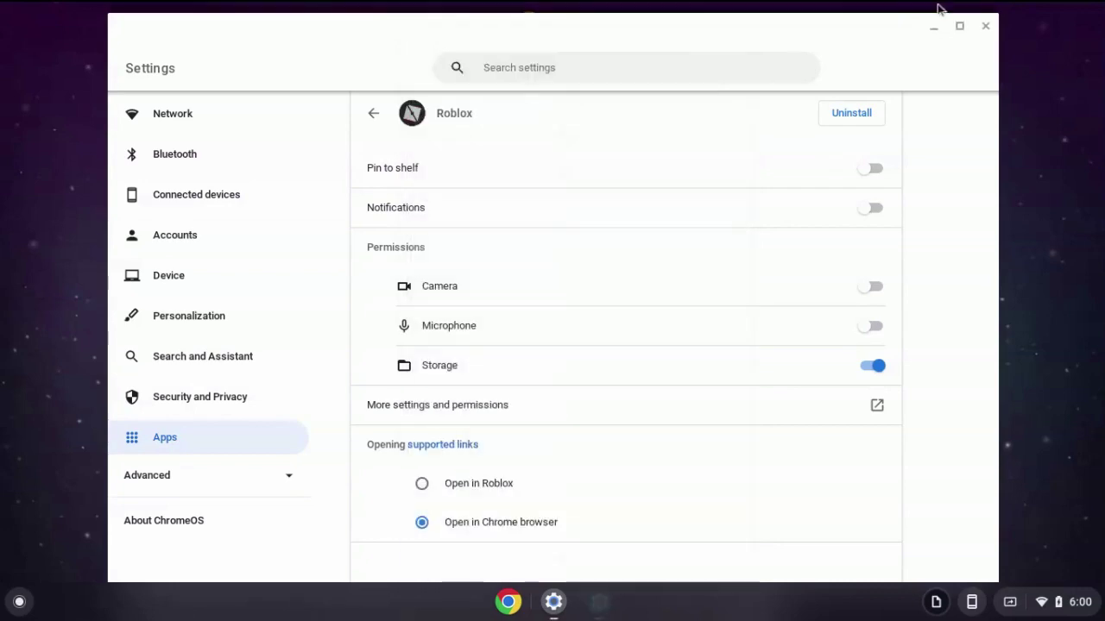
Close Settings, launch Roblox from the launcher, and bring up its Android app settings.
left_click(981, 26)
left_click(19, 601)
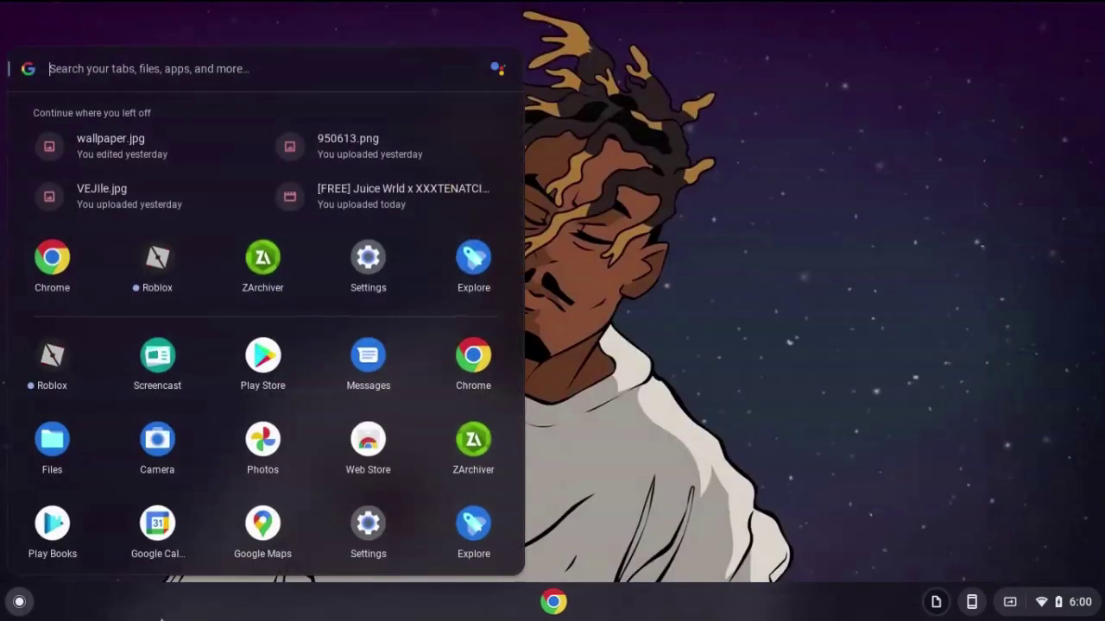
left_click(164, 264)
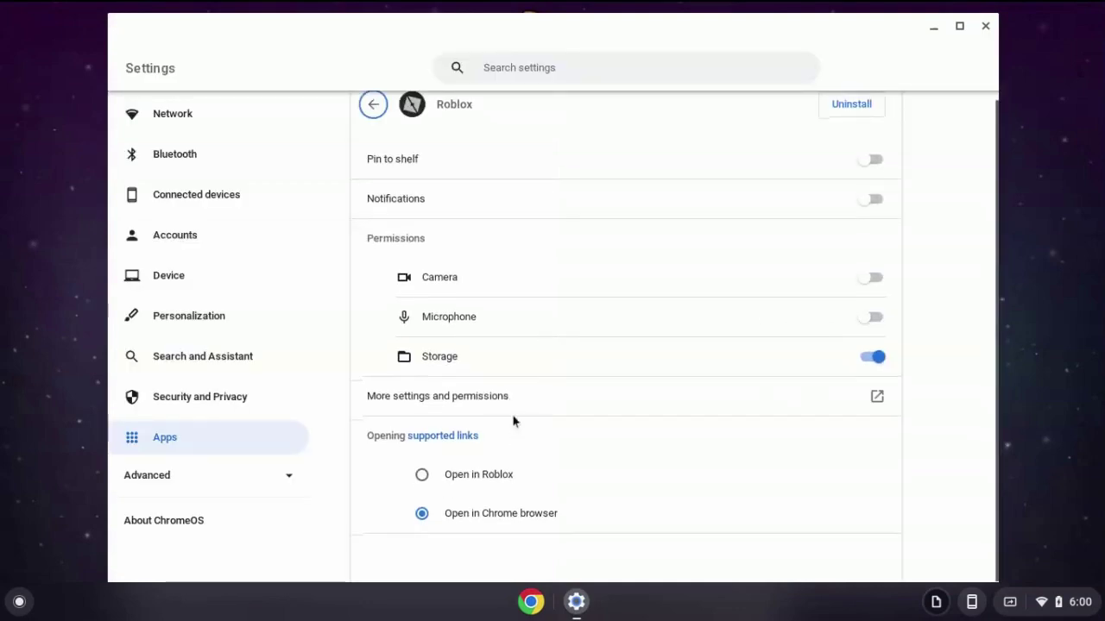
left_click(527, 411)
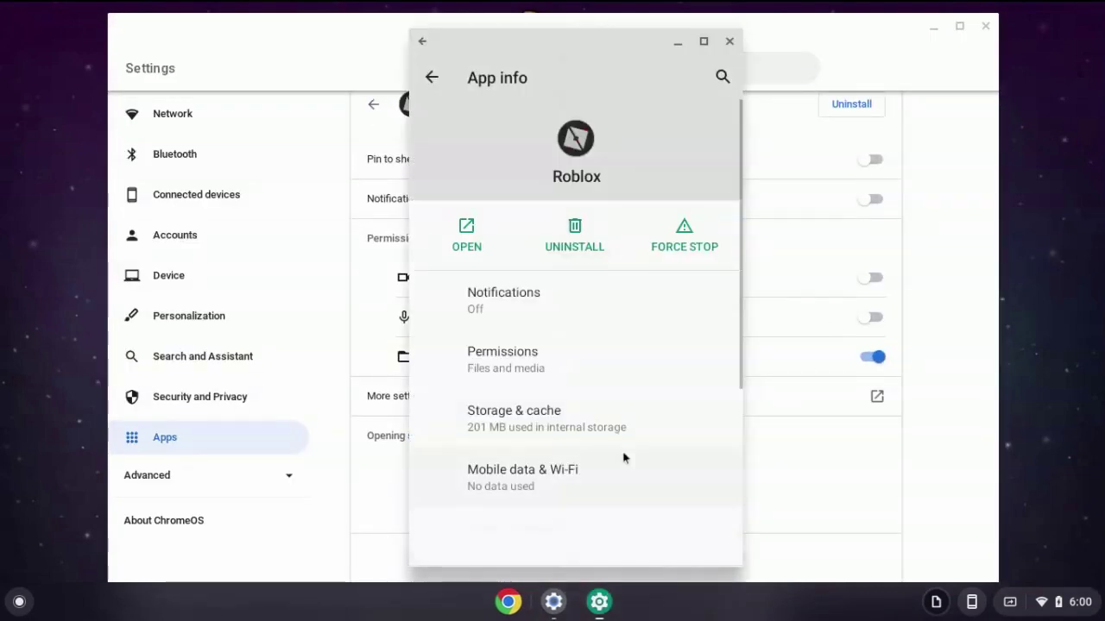
Enable Allow display over other apps for Roblox, close both windows, and show the launcher.
scroll(622, 466, "down", 2)
scroll(604, 466, "up", 2)
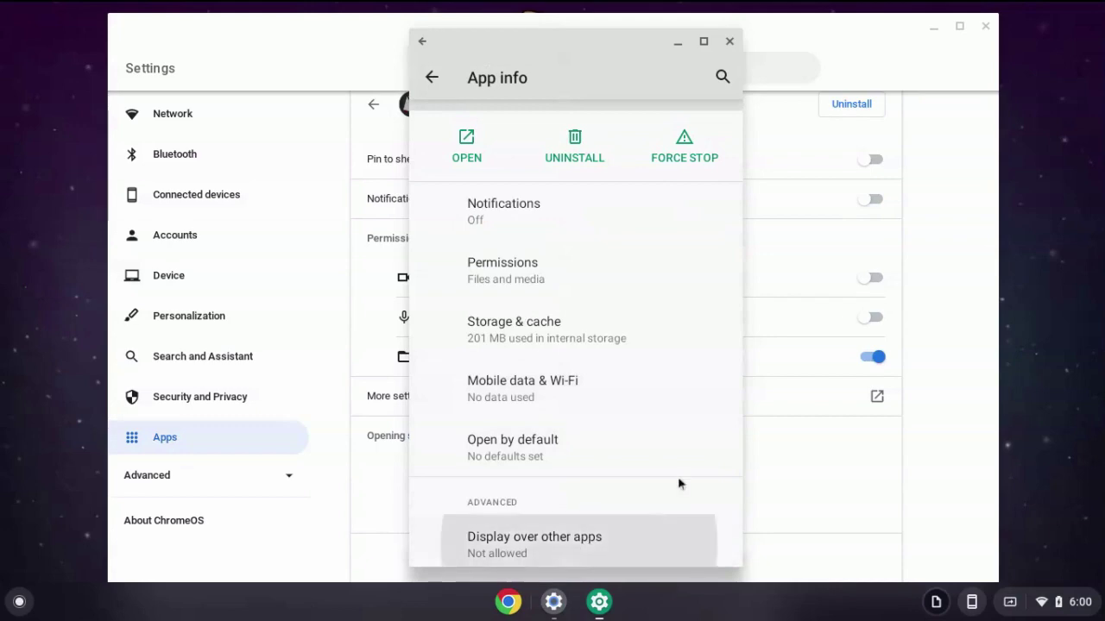
left_click(710, 240)
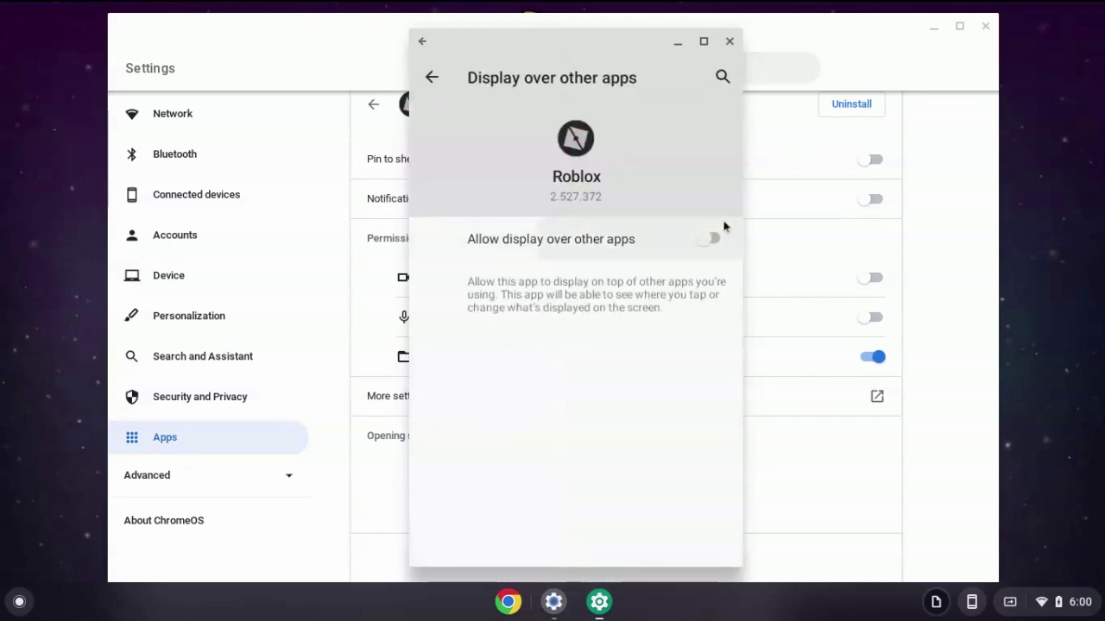
left_click(729, 40)
left_click(985, 26)
key("super")
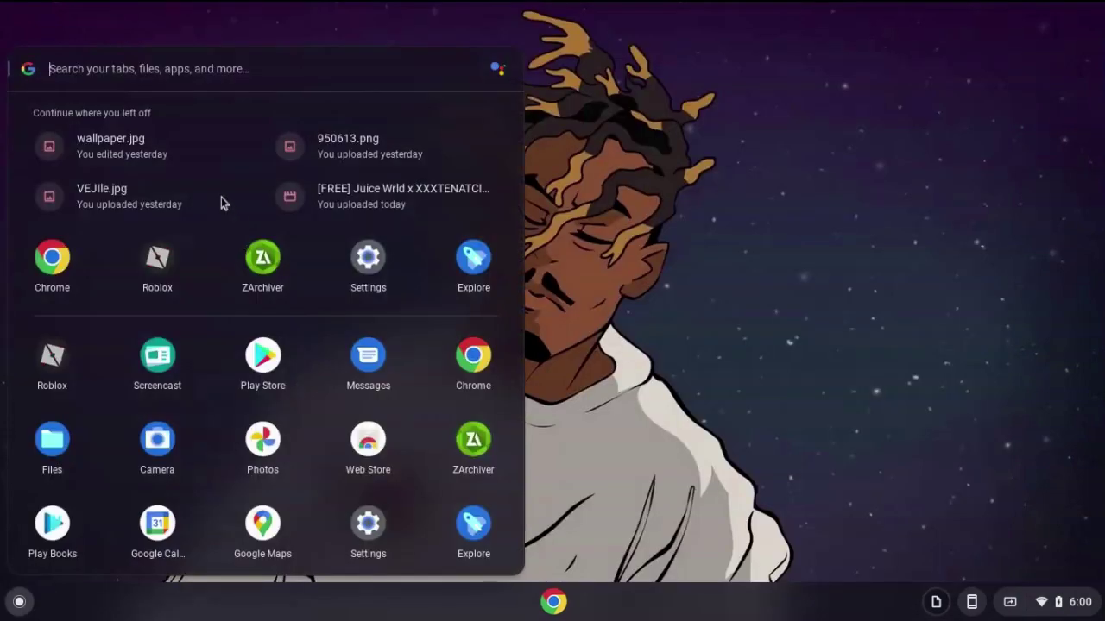
Launch Roblox and switch on Allow access to manage all files so the Arceus X menu appears.
left_click(157, 257)
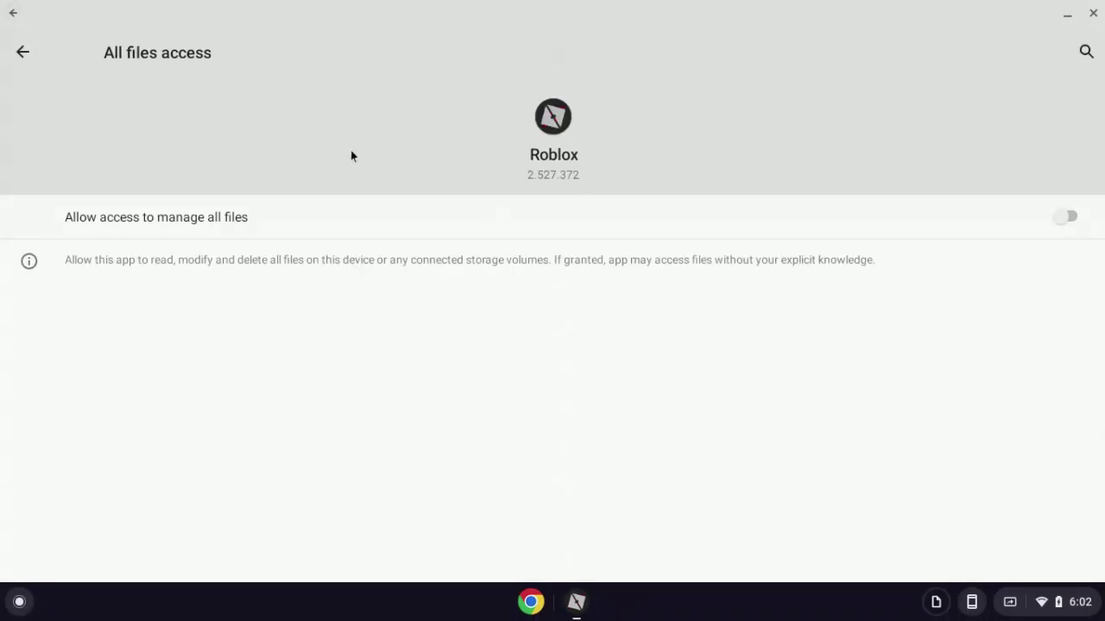
left_click(1074, 219)
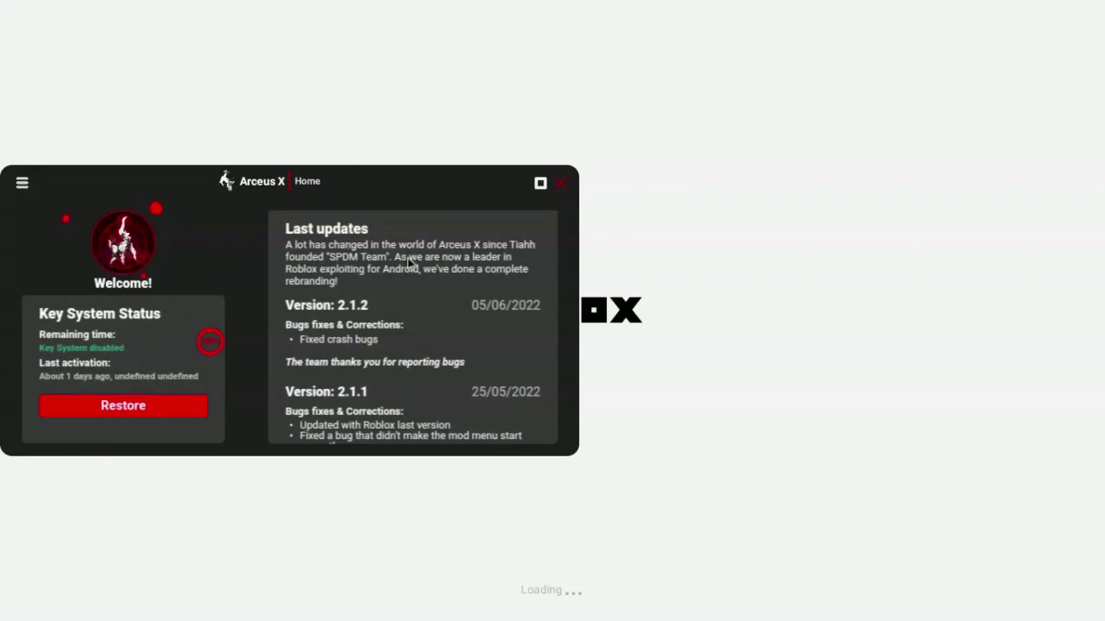
Minimise the Arceus X menu, then reopen it from the floating icon and show its page list.
left_click_drag(106, 180, 107, 167)
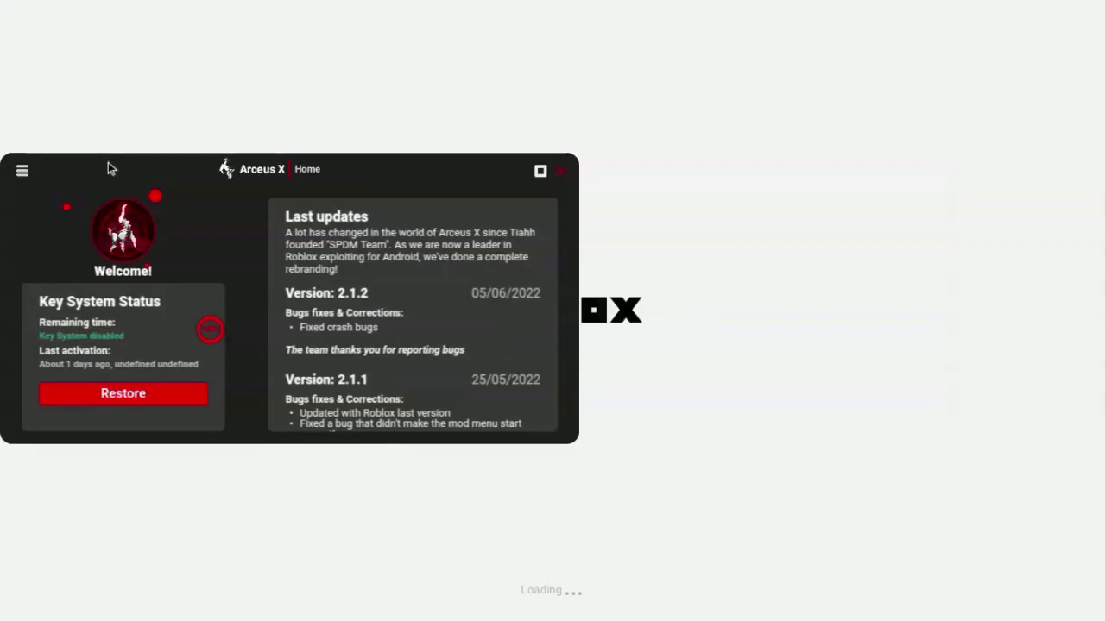
left_click(557, 173)
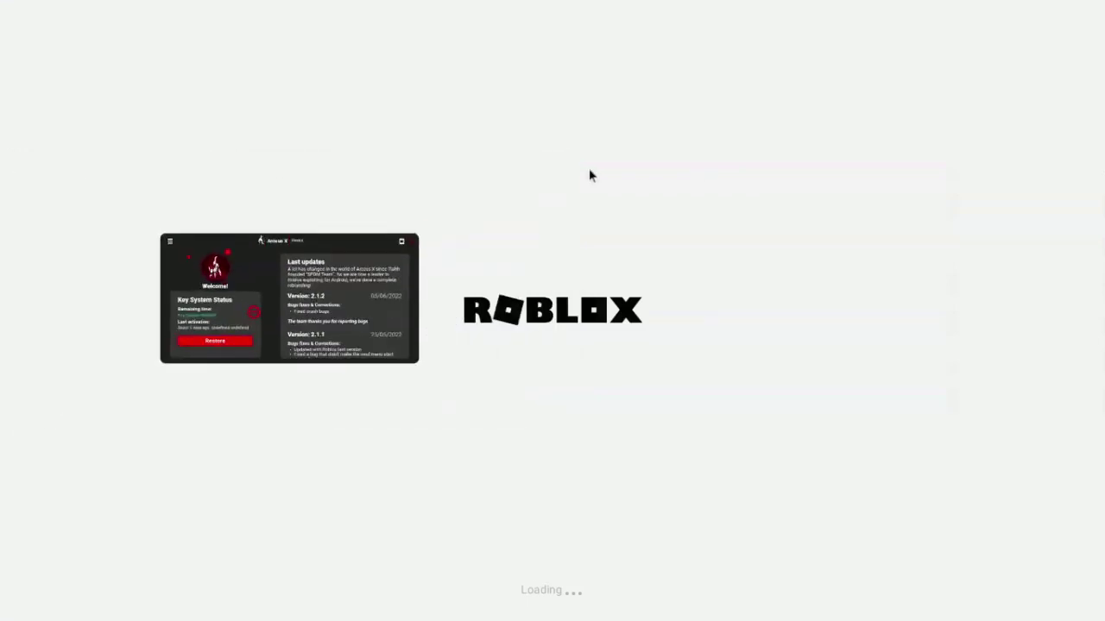
left_click(31, 302)
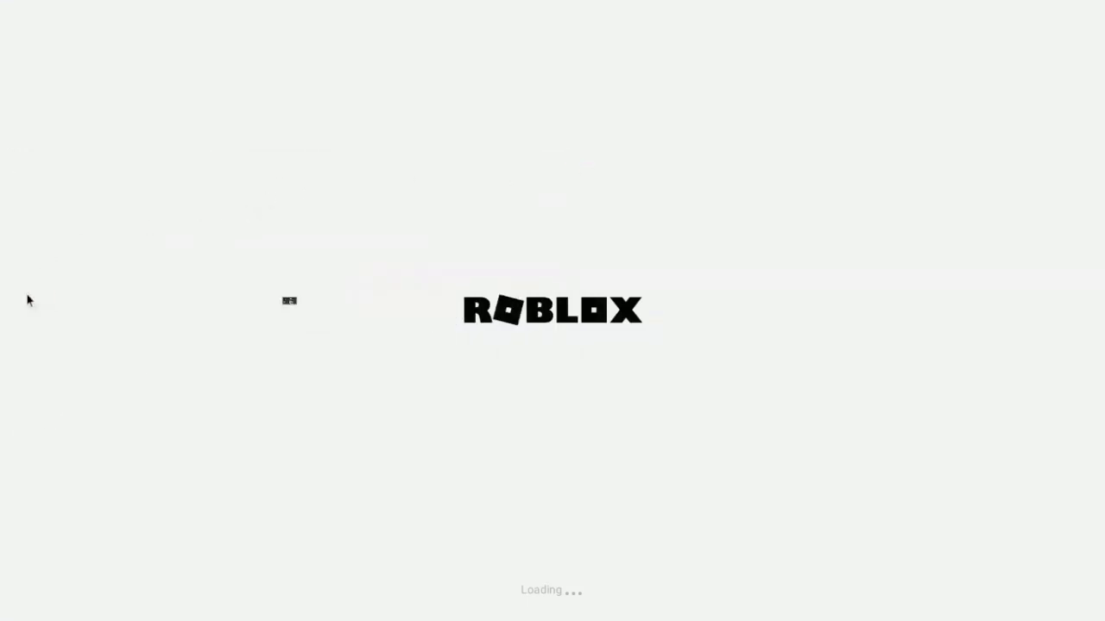
left_click(22, 169)
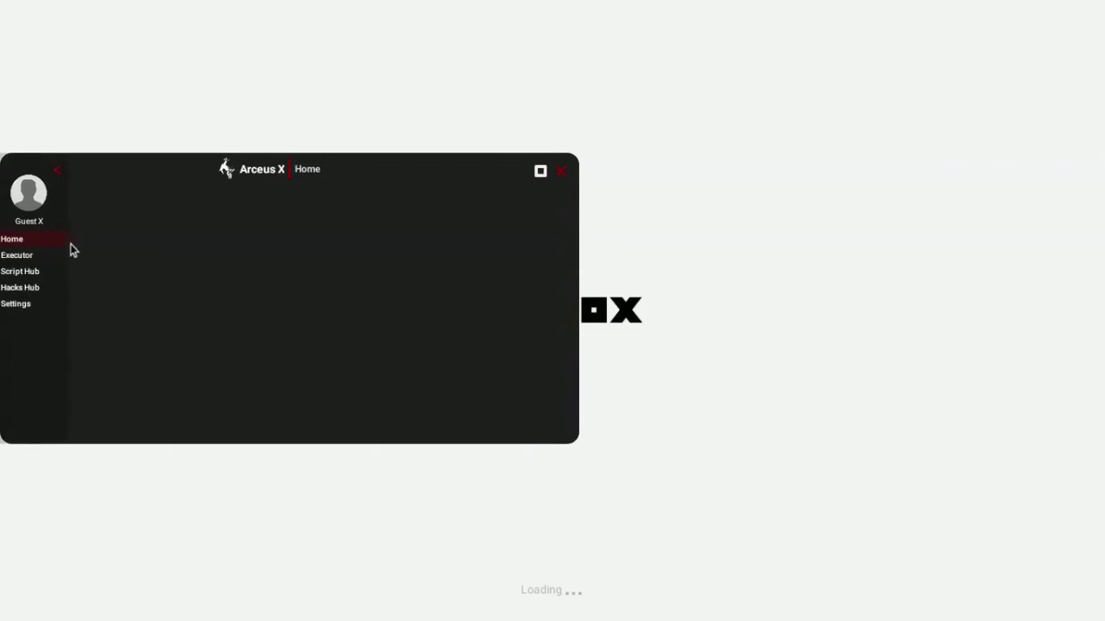
Browse the Script Hub, Executor, Hacks Hub and Settings pages, return Home, then minimise the menu.
left_click(56, 271)
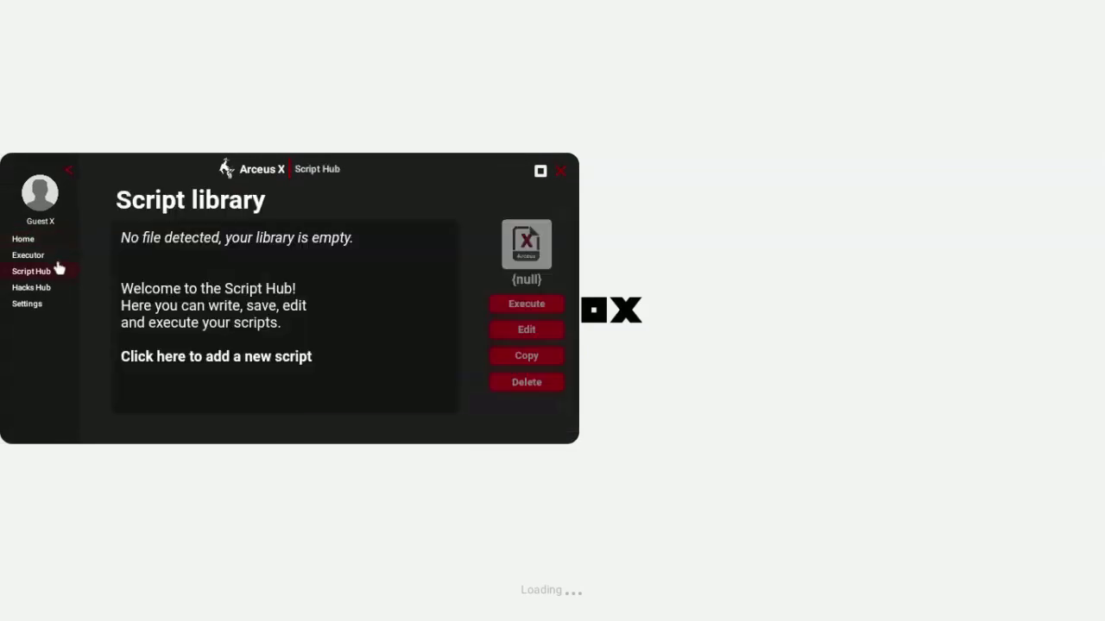
left_click(57, 262)
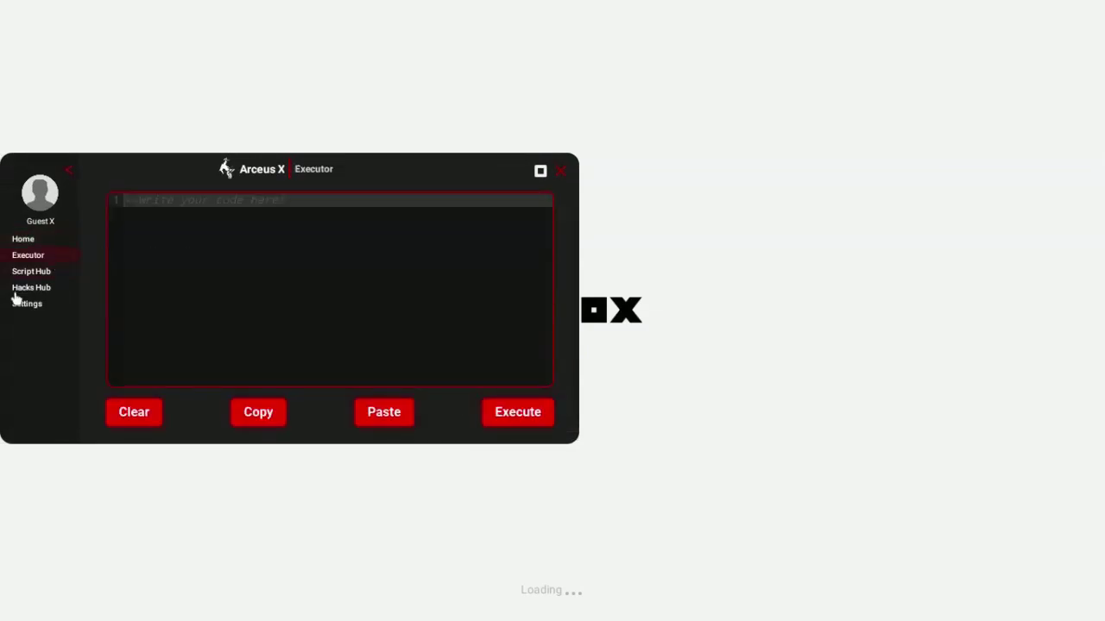
left_click(15, 292)
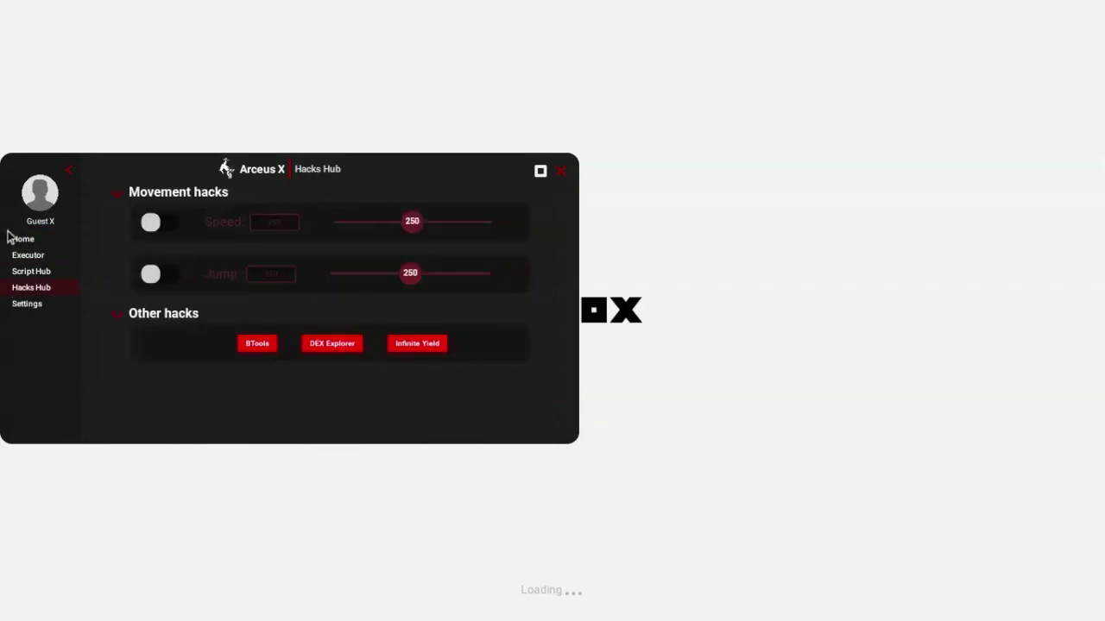
left_click(53, 307)
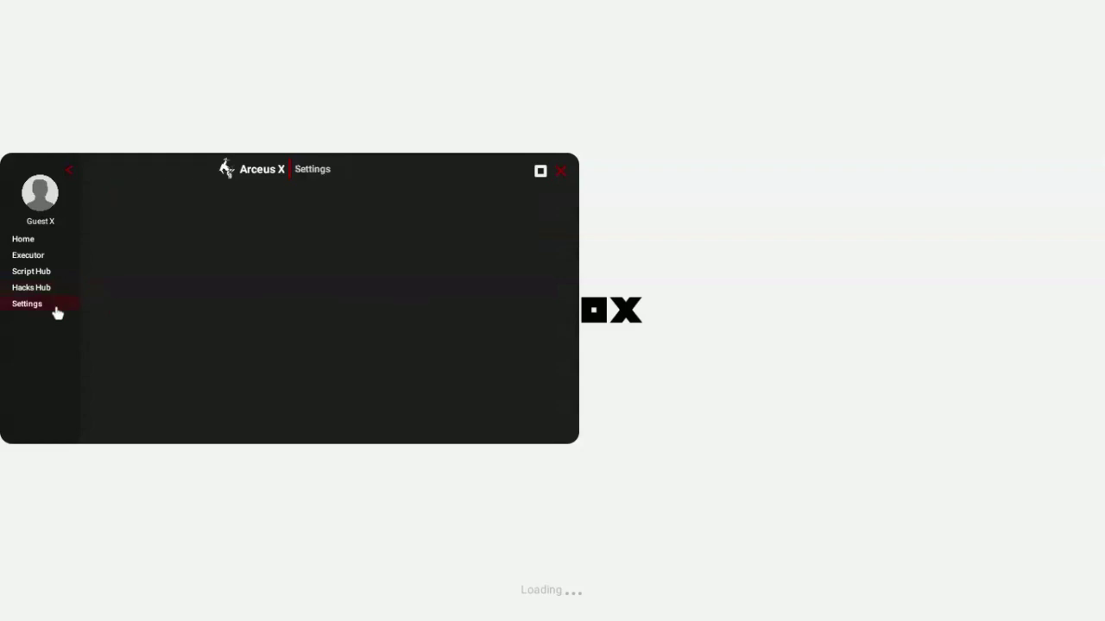
left_click(74, 240)
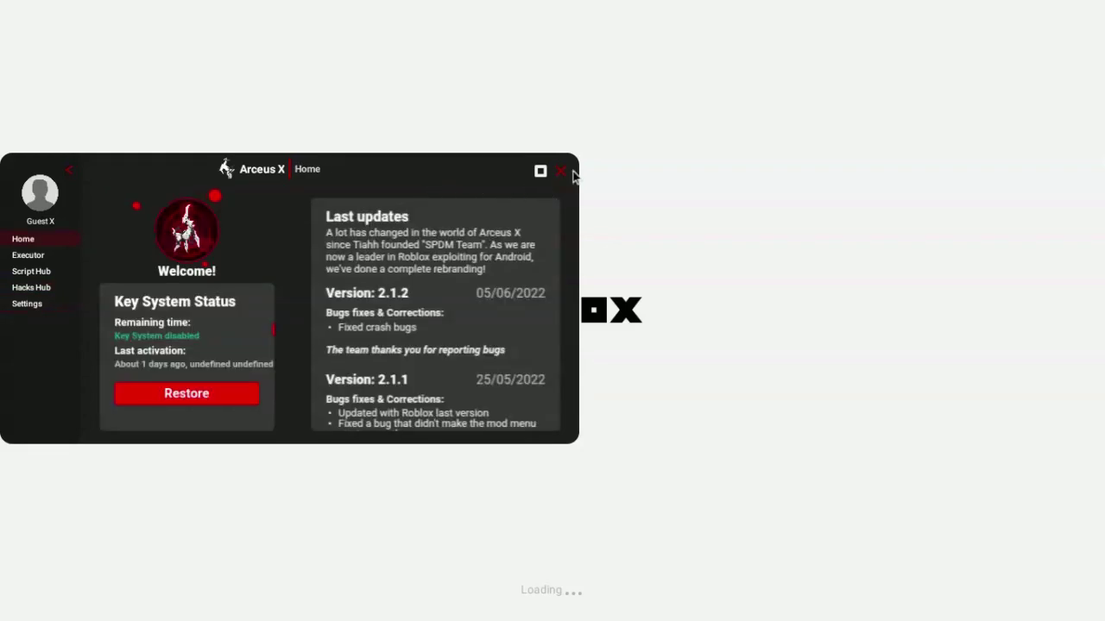
left_click(565, 172)
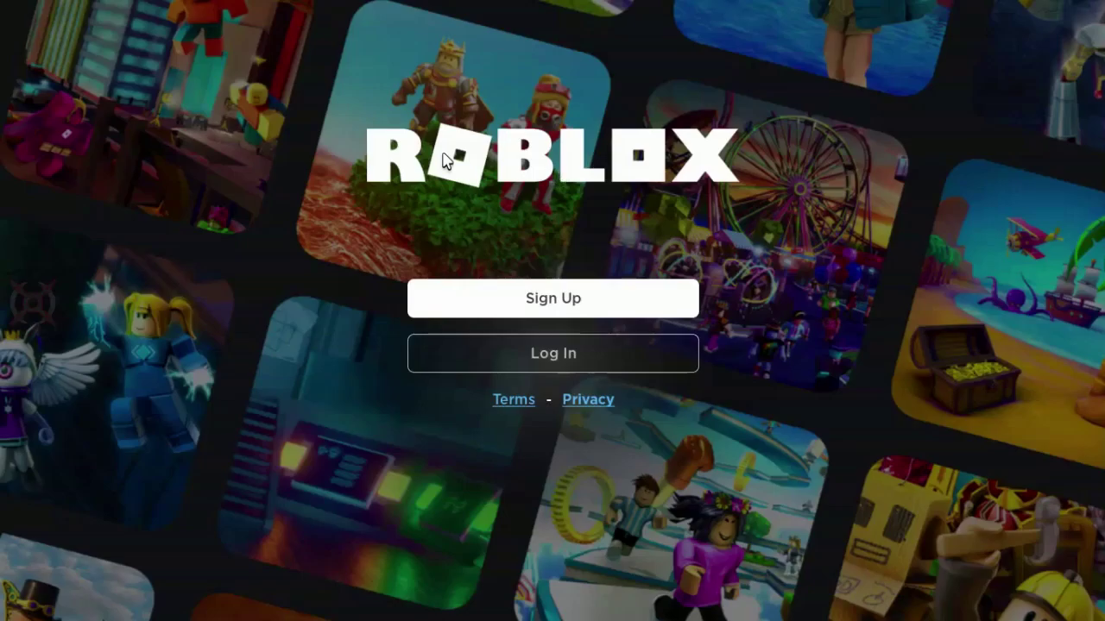
Choose Log In on the Roblox welcome screen to reach the empty username and password form.
left_click(611, 367)
left_click(536, 354)
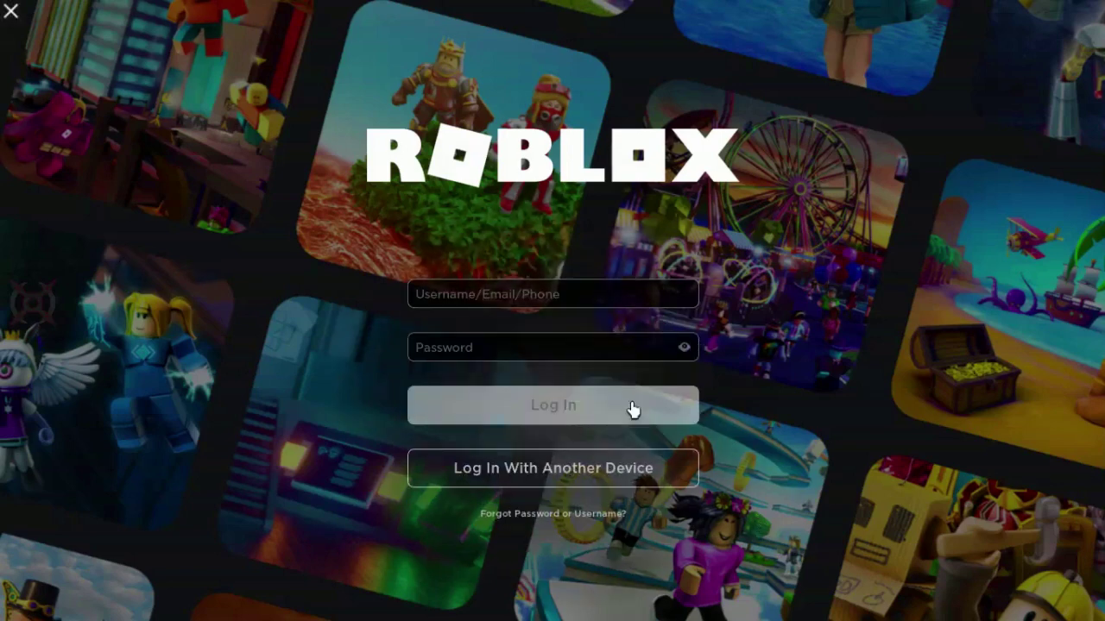